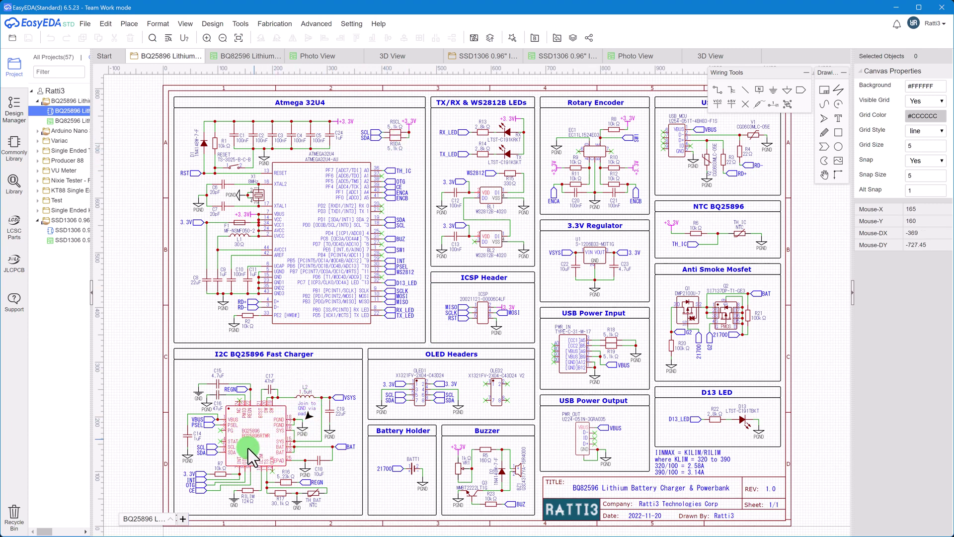
pyautogui.scroll(2, 248, 448)
pyautogui.scroll(2, 338, 308)
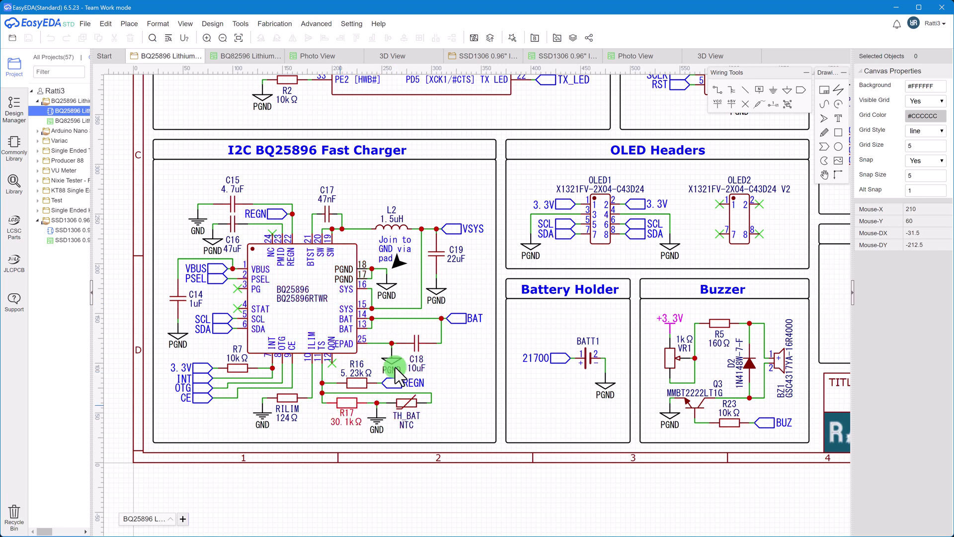
pyautogui.press('k')
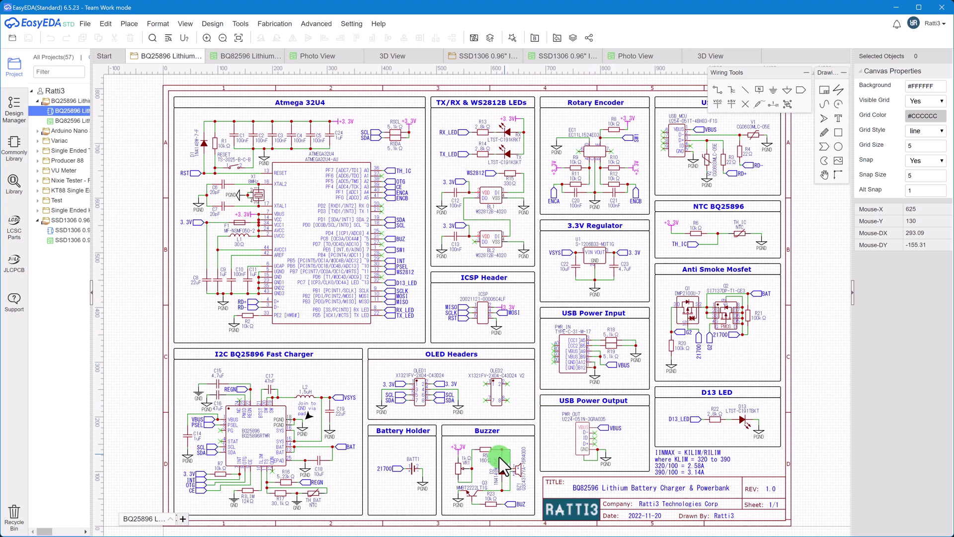
pyautogui.scroll(7, 726, 323)
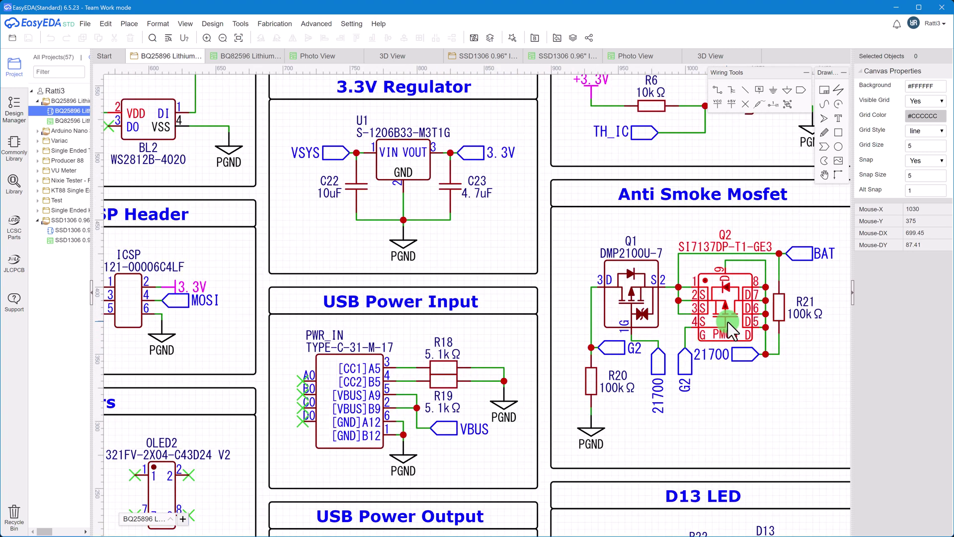
pyautogui.moveTo(729, 327); pyautogui.dragTo(662, 317, button='right')
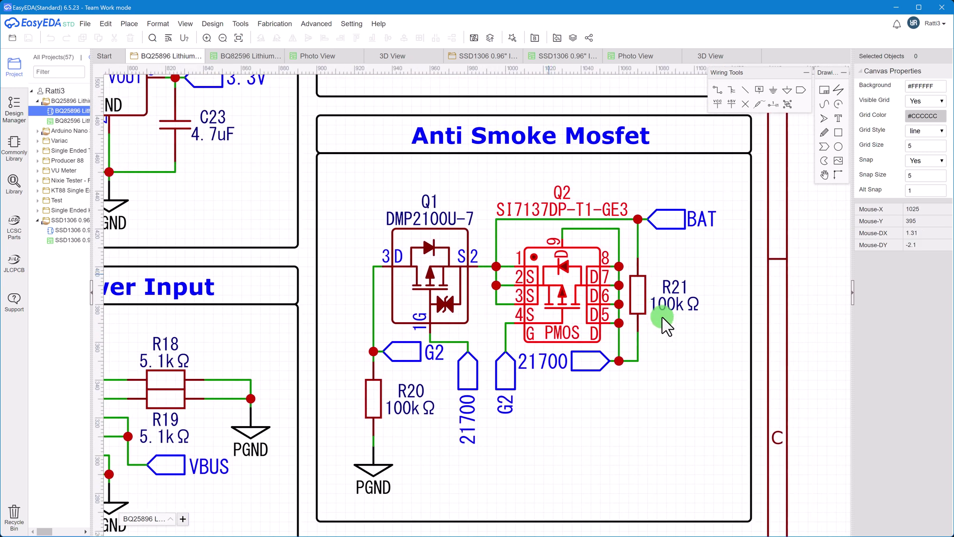
pyautogui.click(622, 357)
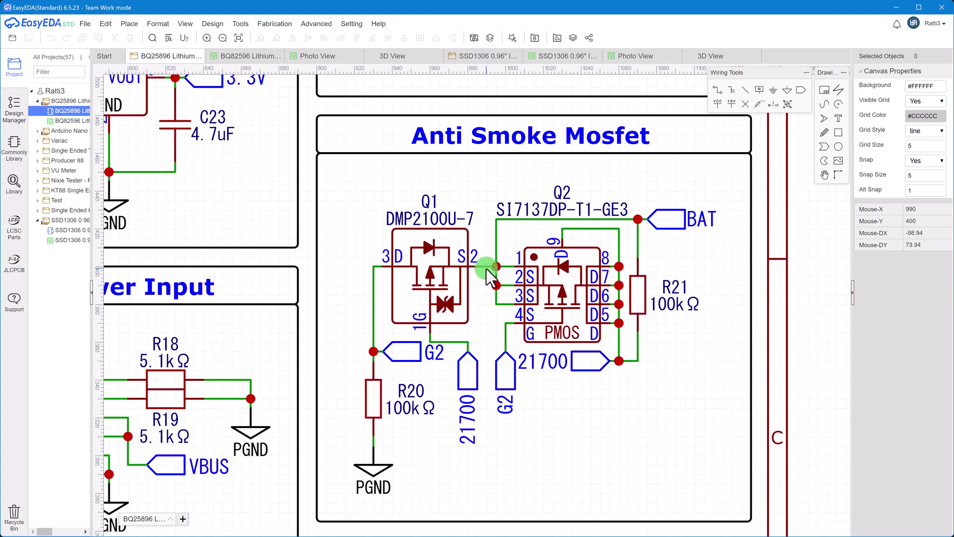
pyautogui.scroll(-4, 485, 267)
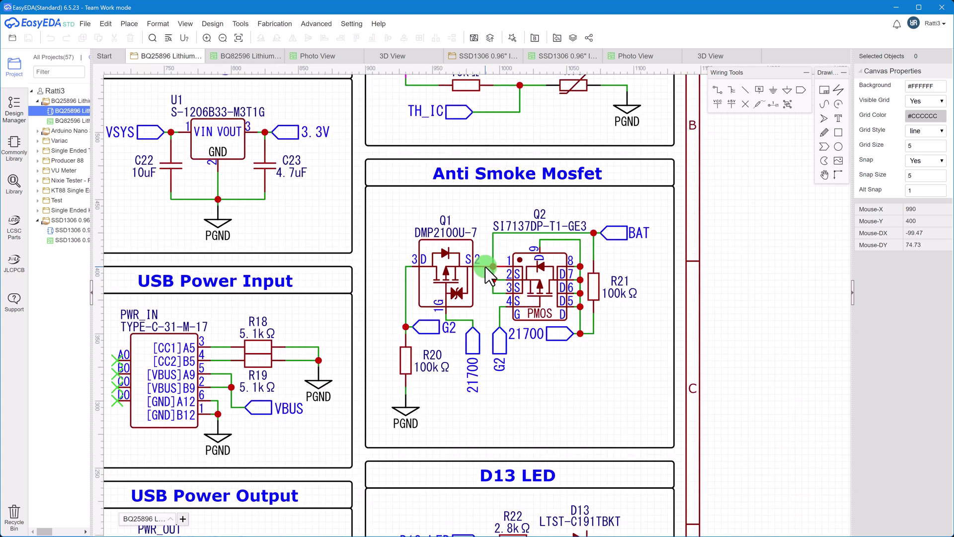
pyautogui.scroll(-2, 485, 266)
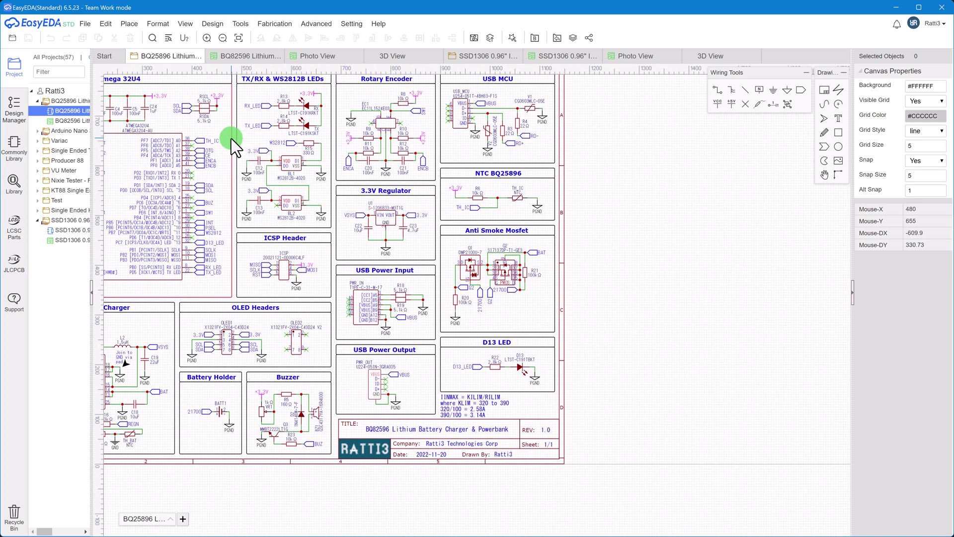
# Switch to the BQ25896 PCB layout and inspect a PGND pad, MOSFET Q2 and crystal X1.
pyautogui.click(248, 59)
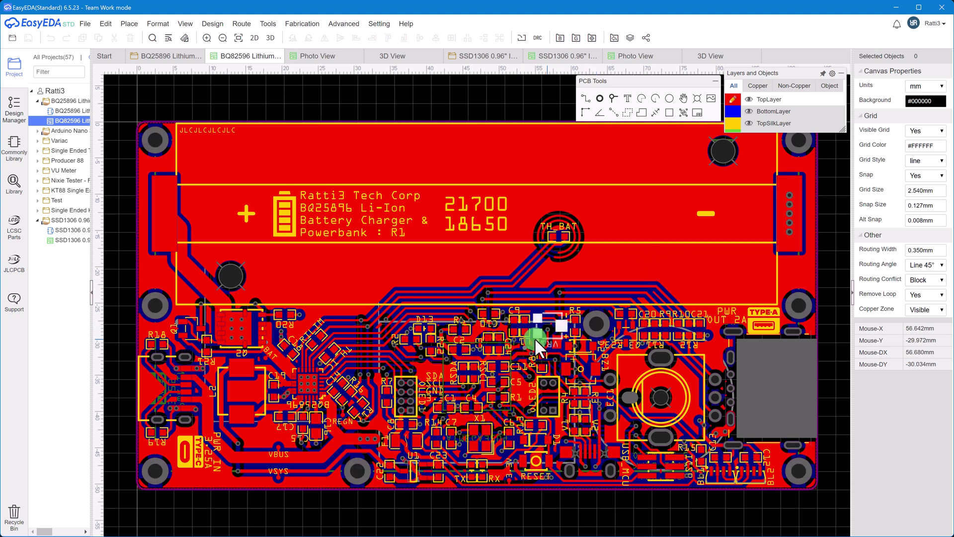
pyautogui.click(316, 380)
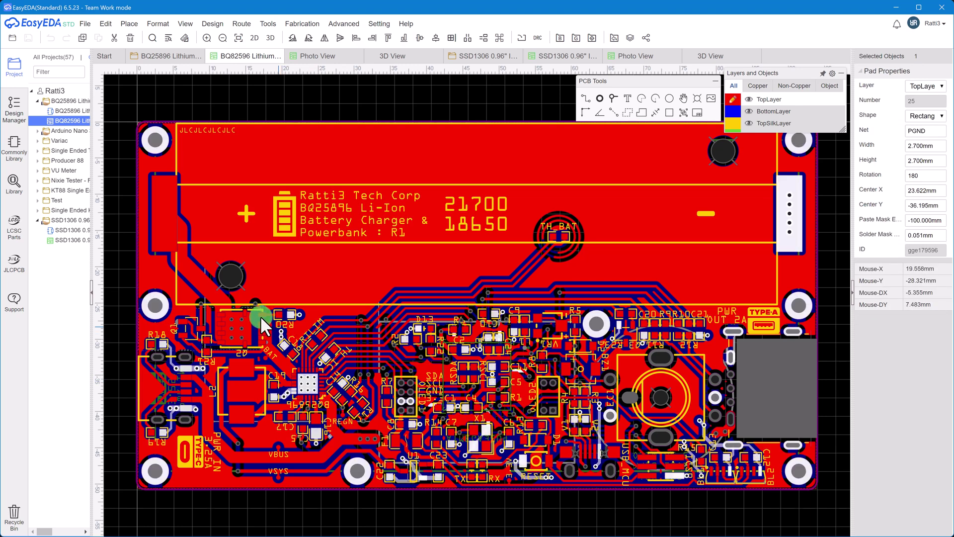
pyautogui.click(473, 407)
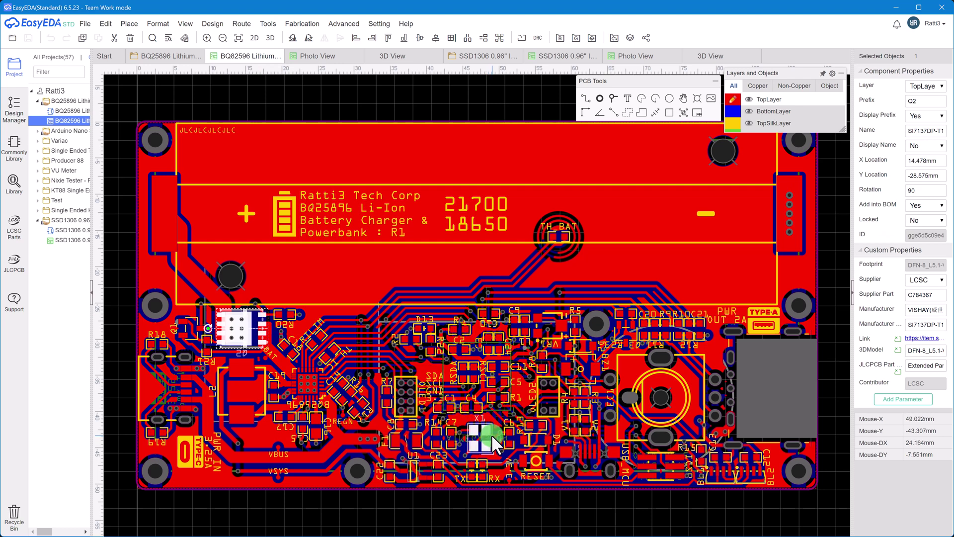
pyautogui.click(491, 433)
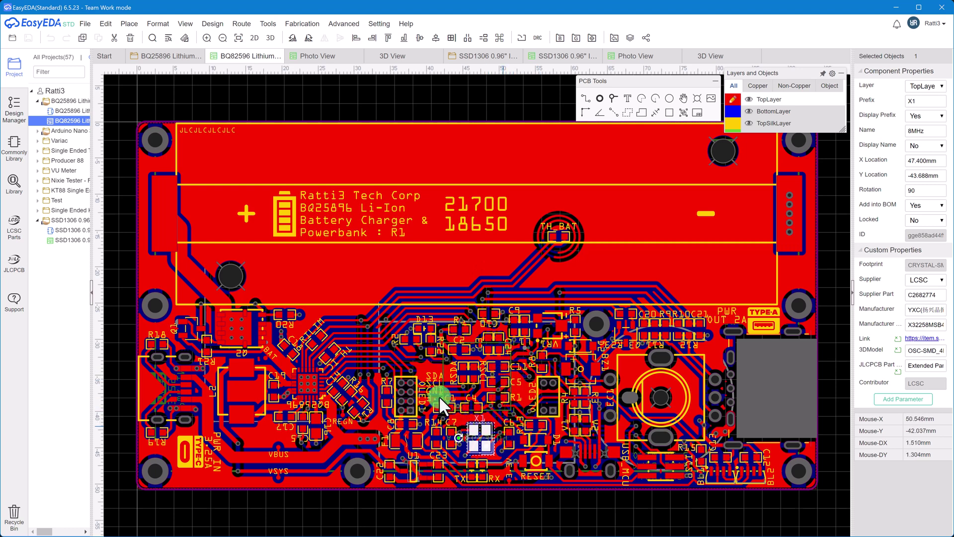
# Render the board in Photo View on its bottom side, then return to the top side.
pyautogui.click(306, 57)
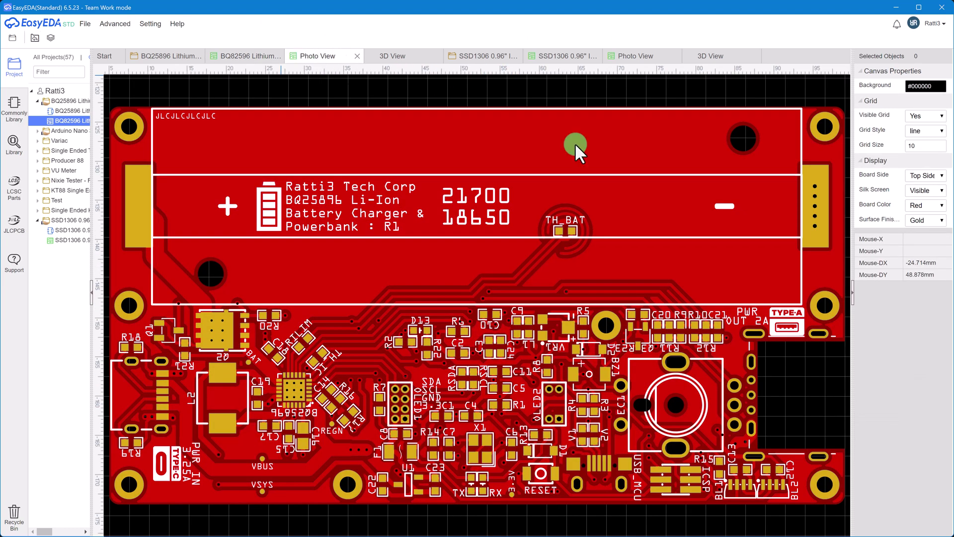
pyautogui.click(924, 176)
pyautogui.click(923, 180)
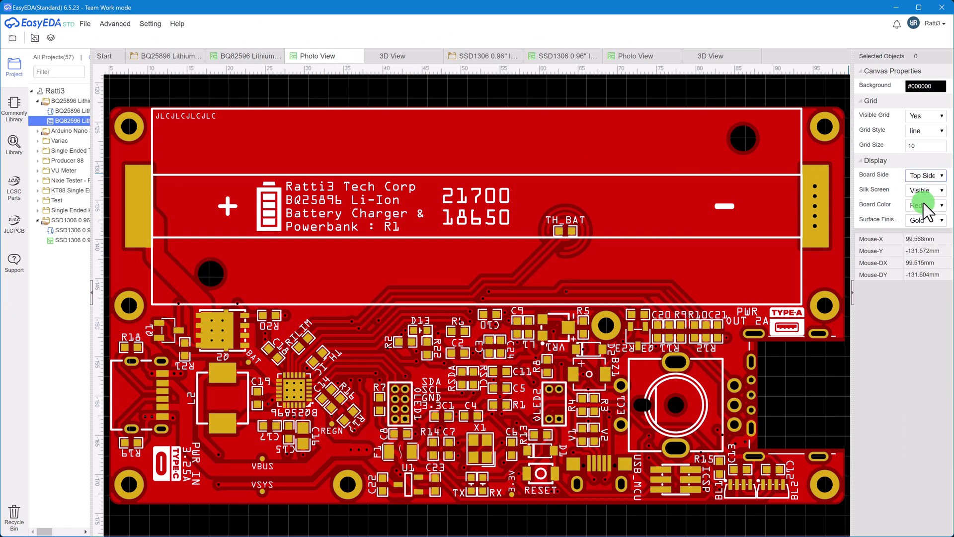
pyautogui.press('Down')
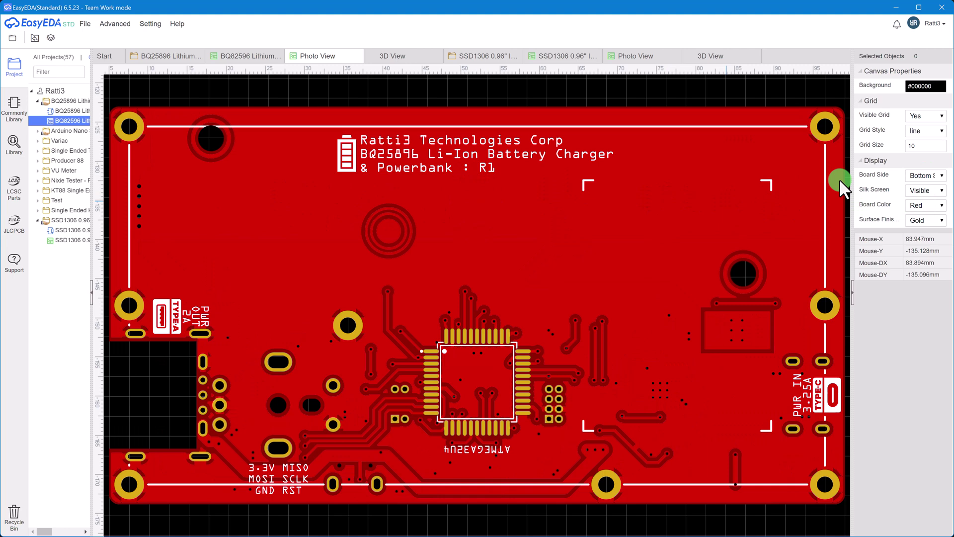
pyautogui.click(923, 176)
pyautogui.click(923, 193)
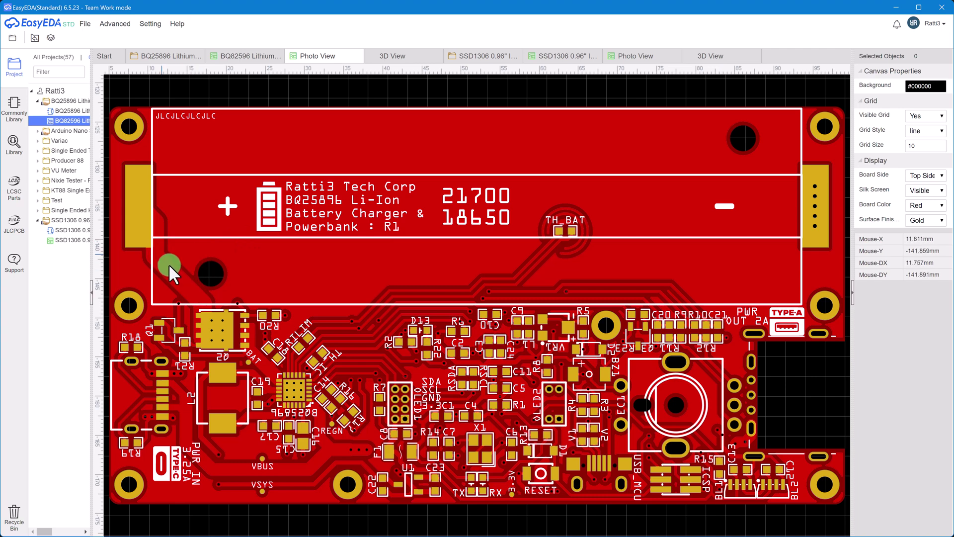
# Rotate the charger board's 3D model from top-down to its underside, then open the SSD1306 0.96" schematic.
pyautogui.click(395, 60)
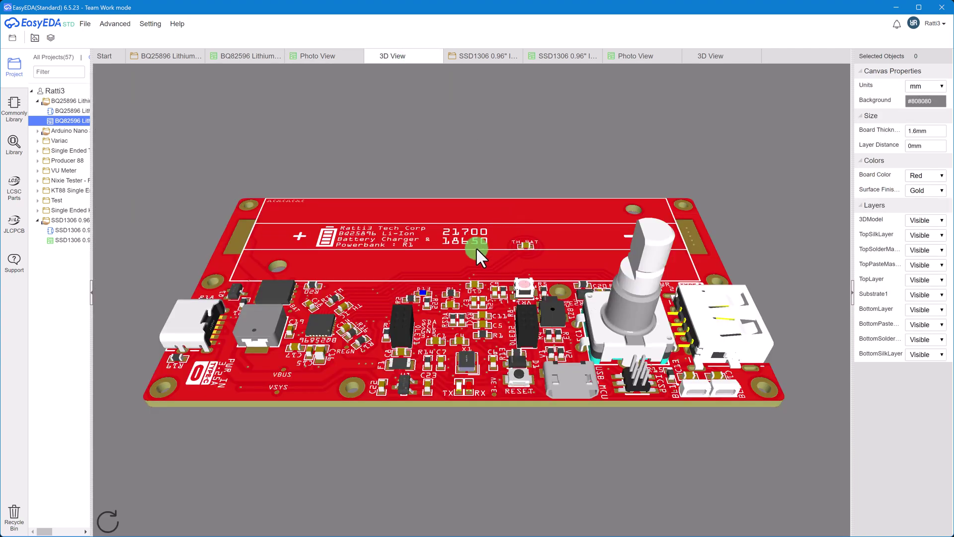
pyautogui.moveTo(475, 246); pyautogui.dragTo(231, 354)
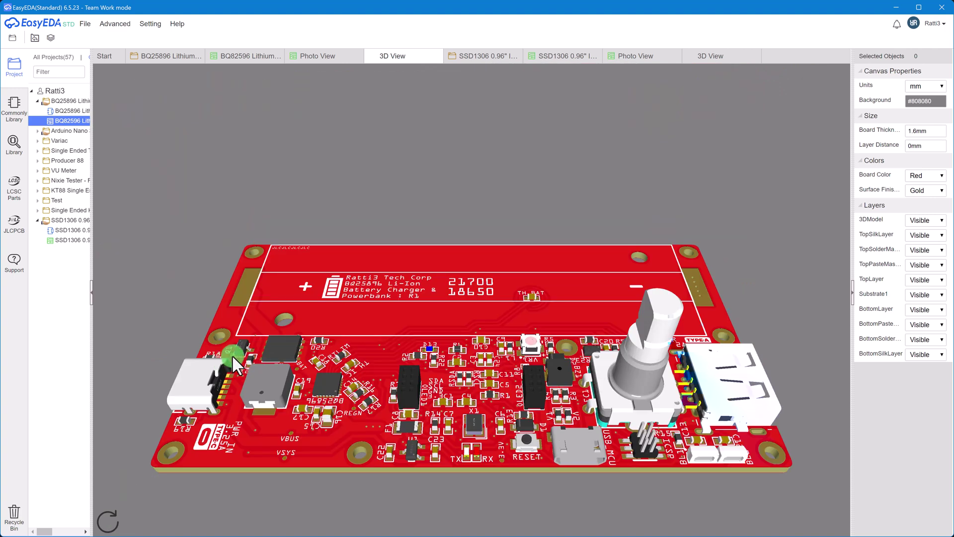
pyautogui.moveTo(403, 169); pyautogui.dragTo(407, 164)
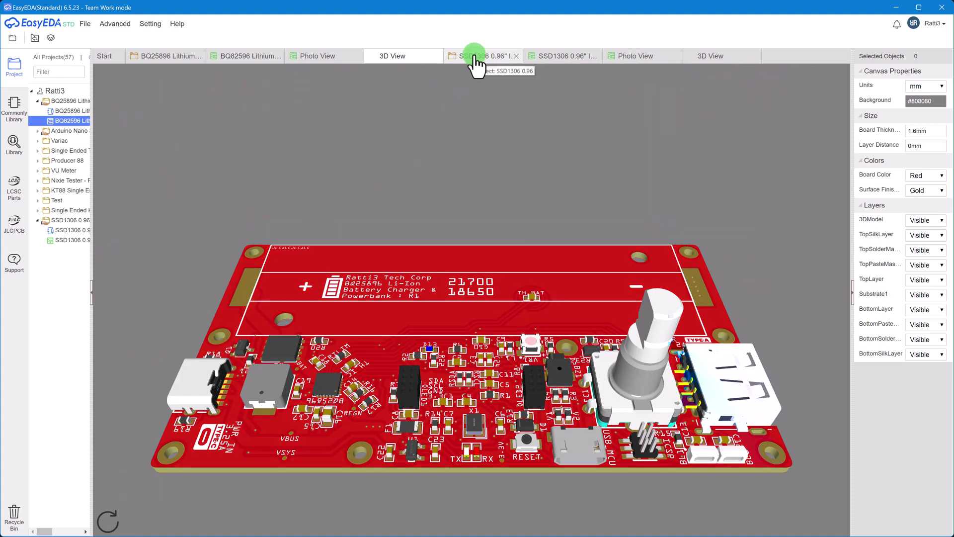
pyautogui.moveTo(494, 272); pyautogui.dragTo(522, 398)
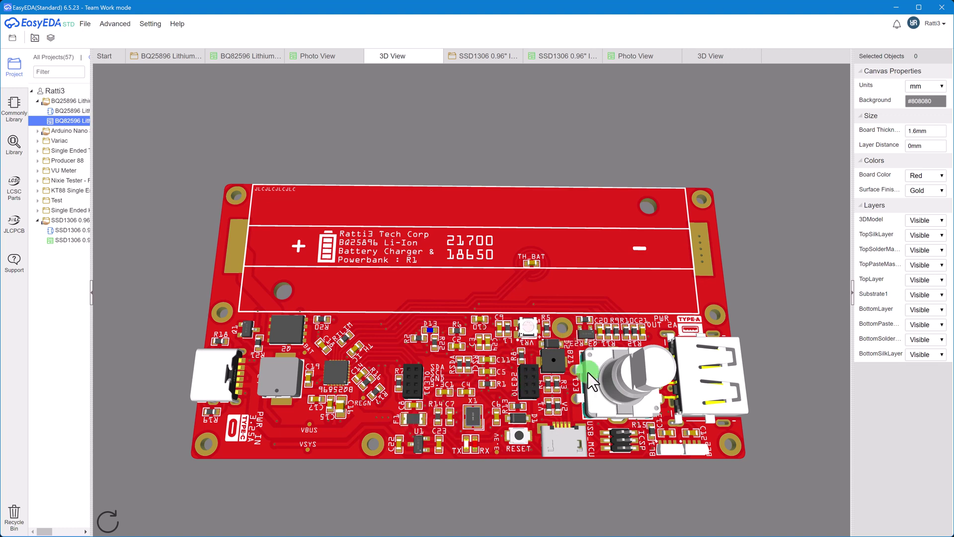
pyautogui.moveTo(589, 372); pyautogui.dragTo(475, 342)
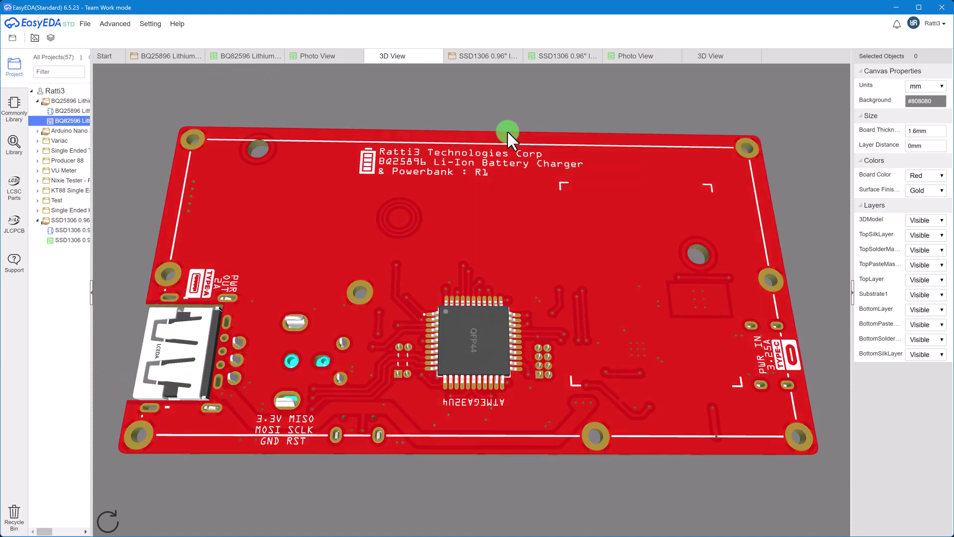
pyautogui.click(478, 59)
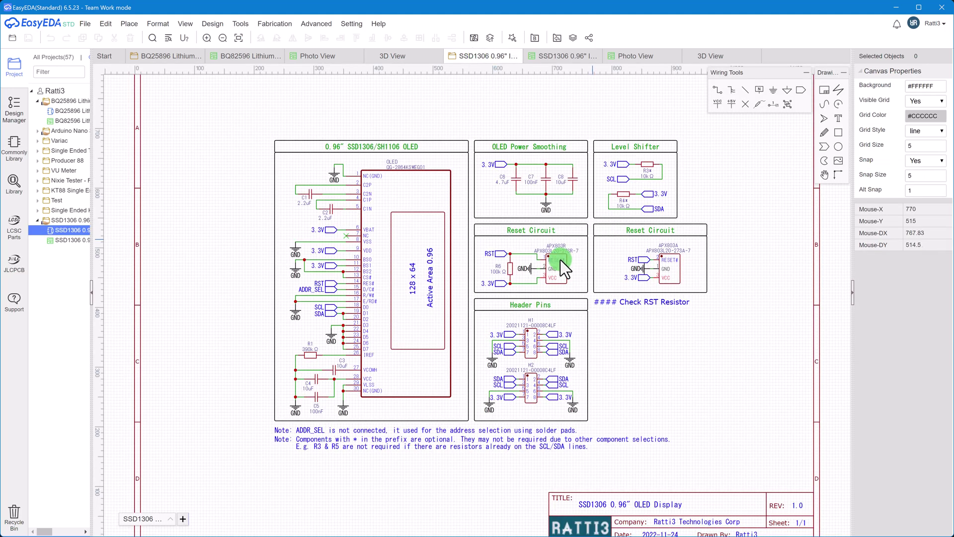
# Zoom into the Reset Circuit, check the APX803R chip's properties, then open the SSD1306 PCB tab.
pyautogui.scroll(1, 532, 268)
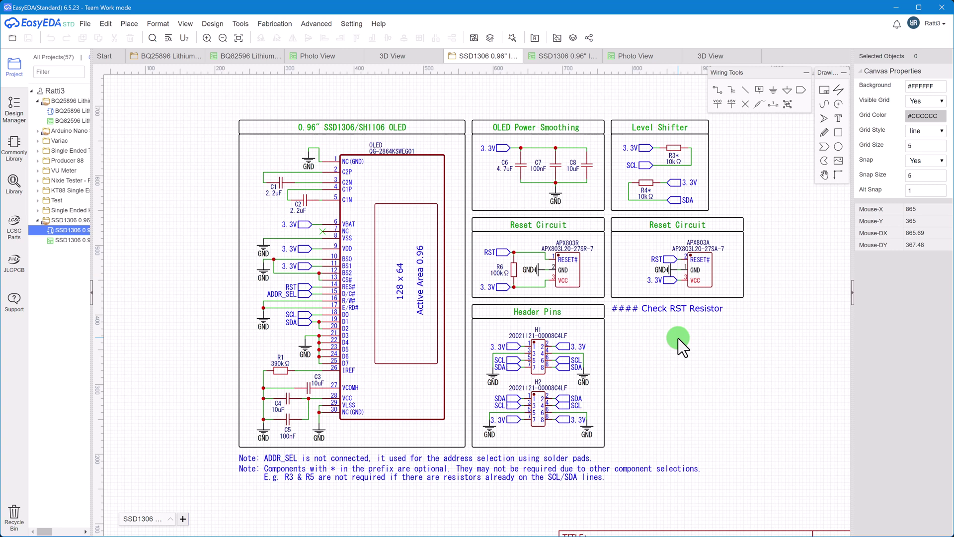
pyautogui.click(569, 269)
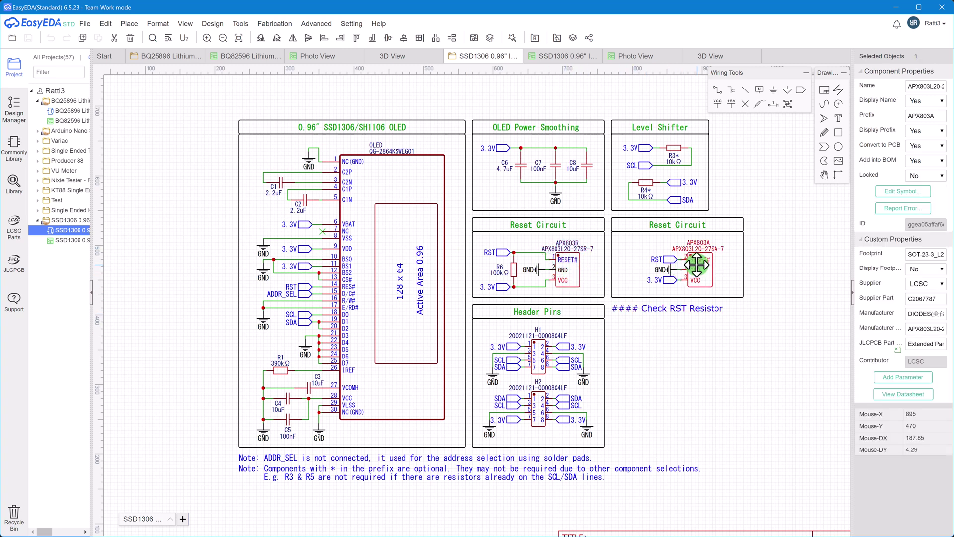
pyautogui.click(577, 267)
pyautogui.click(549, 62)
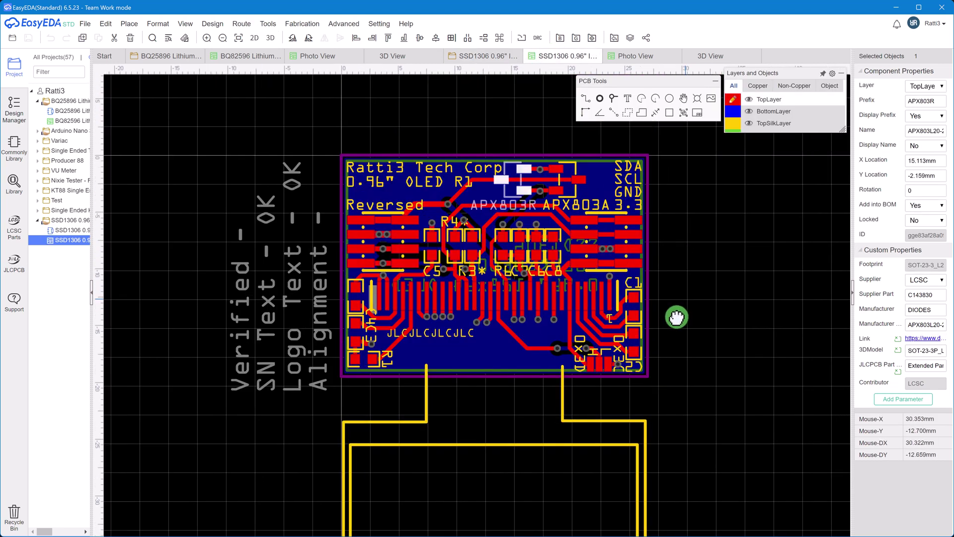
pyautogui.moveTo(676, 317); pyautogui.dragTo(661, 350, button='right')
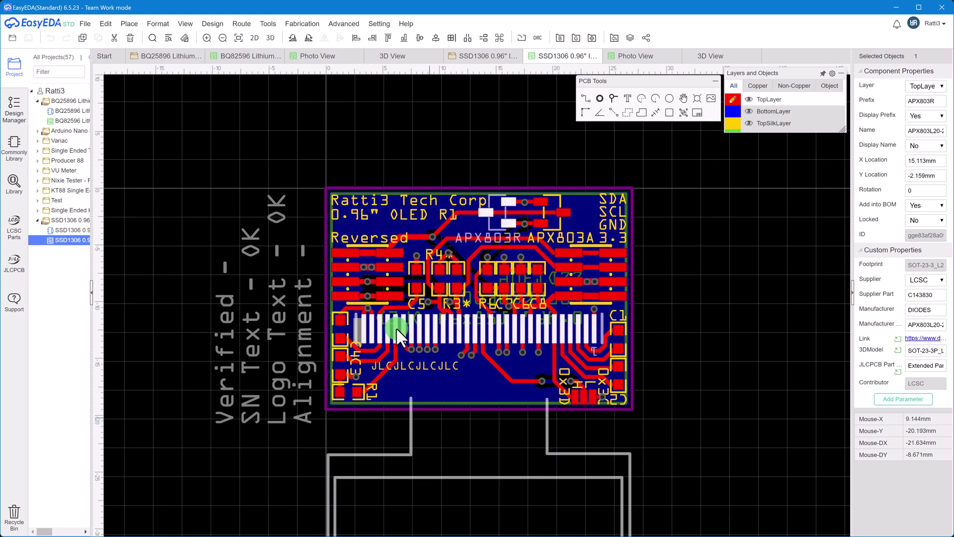
pyautogui.scroll(2, 463, 293)
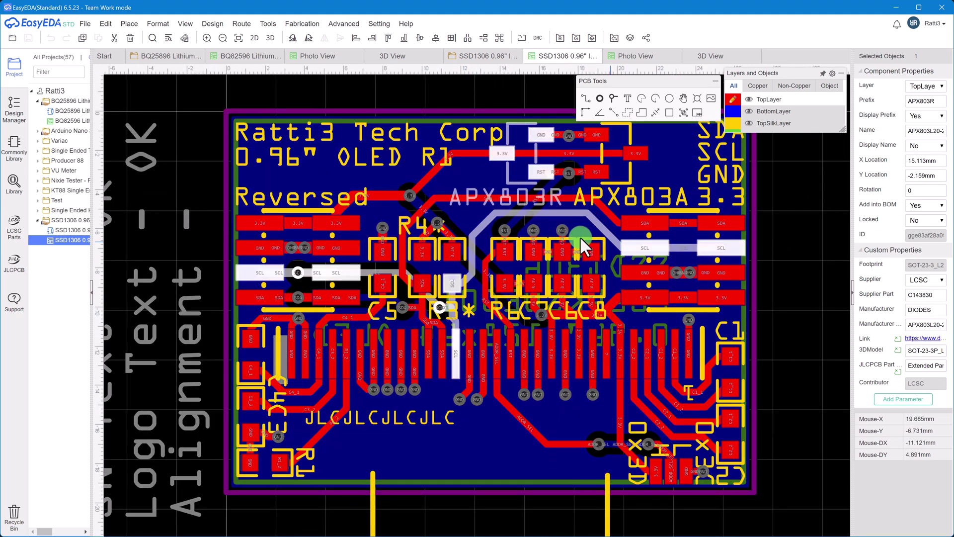
pyautogui.scroll(-1, 580, 237)
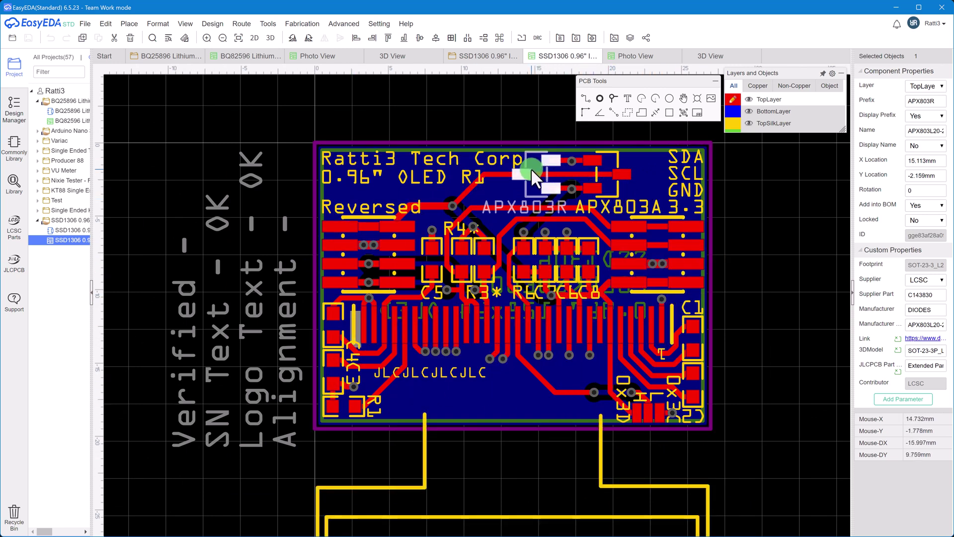
pyautogui.click(608, 160)
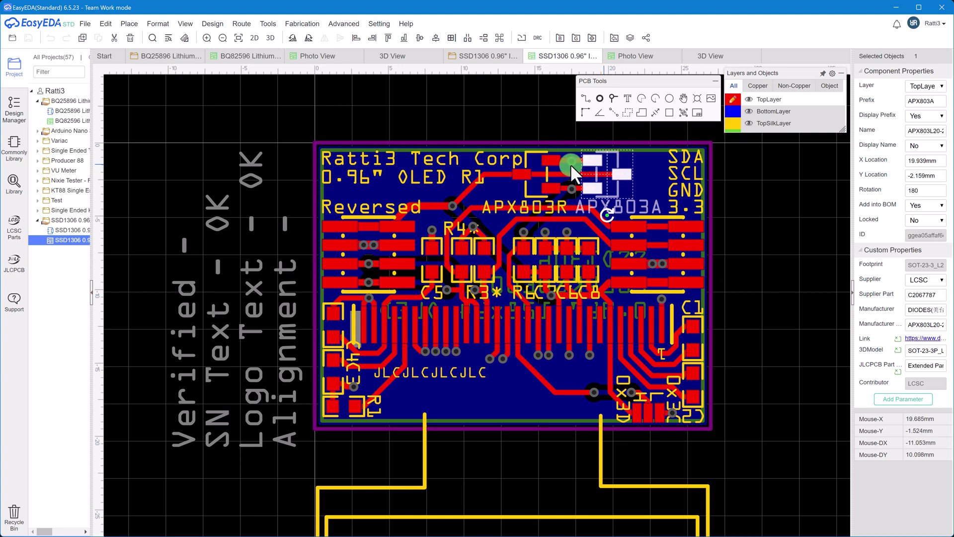
pyautogui.click(535, 163)
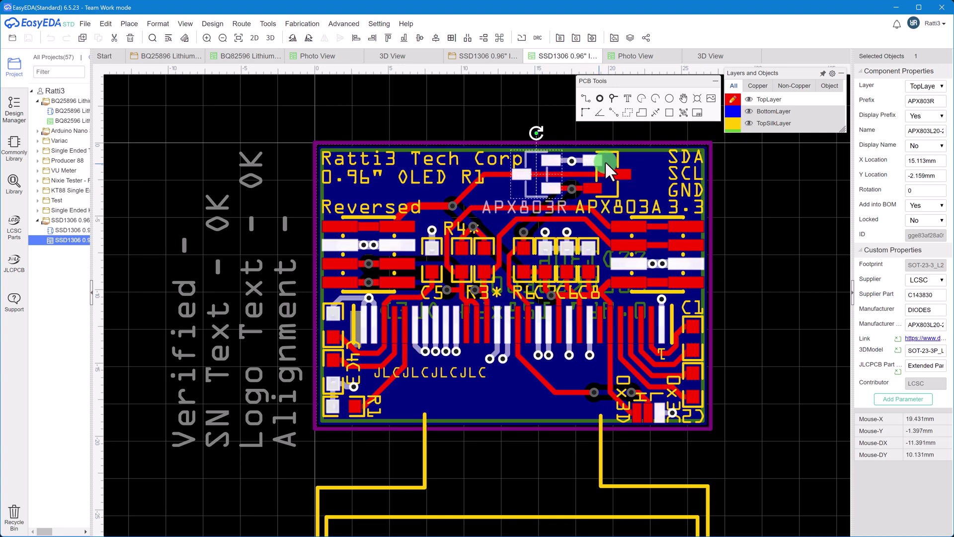
pyautogui.click(604, 160)
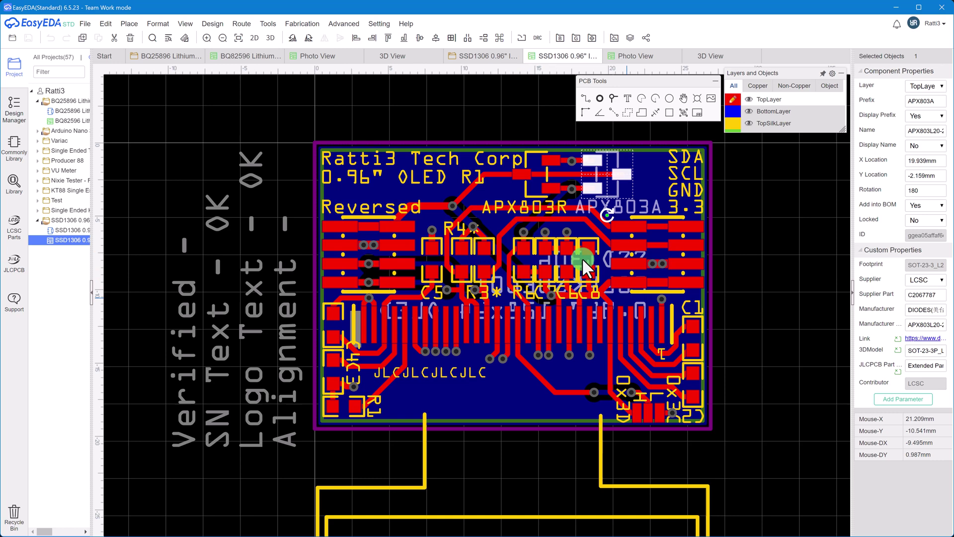
# Center the OLED board's Photo View render and show its bottom side.
pyautogui.click(628, 57)
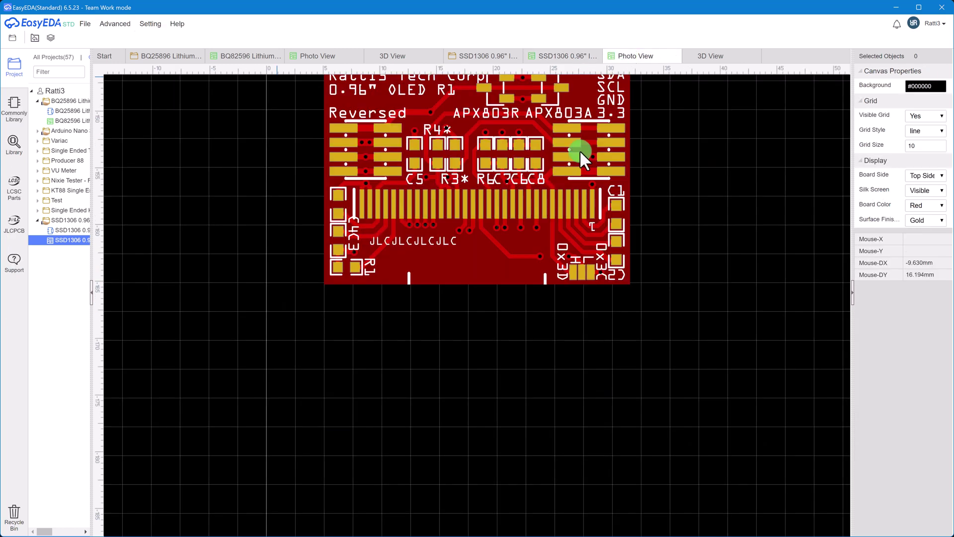
pyautogui.moveTo(654, 268); pyautogui.dragTo(644, 316, button='right')
pyautogui.scroll(2, 643, 311)
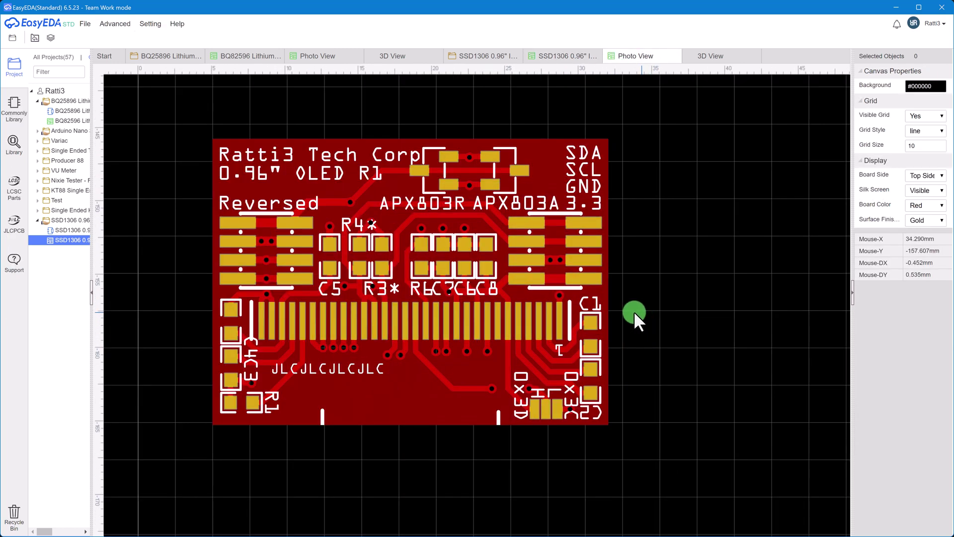
pyautogui.moveTo(496, 273); pyautogui.dragTo(564, 284, button='right')
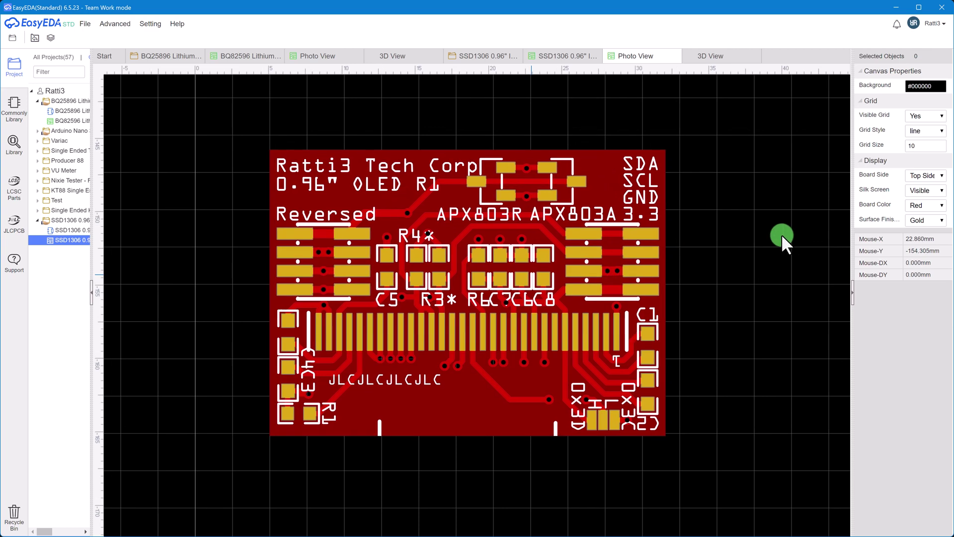
pyautogui.click(918, 174)
pyautogui.click(915, 205)
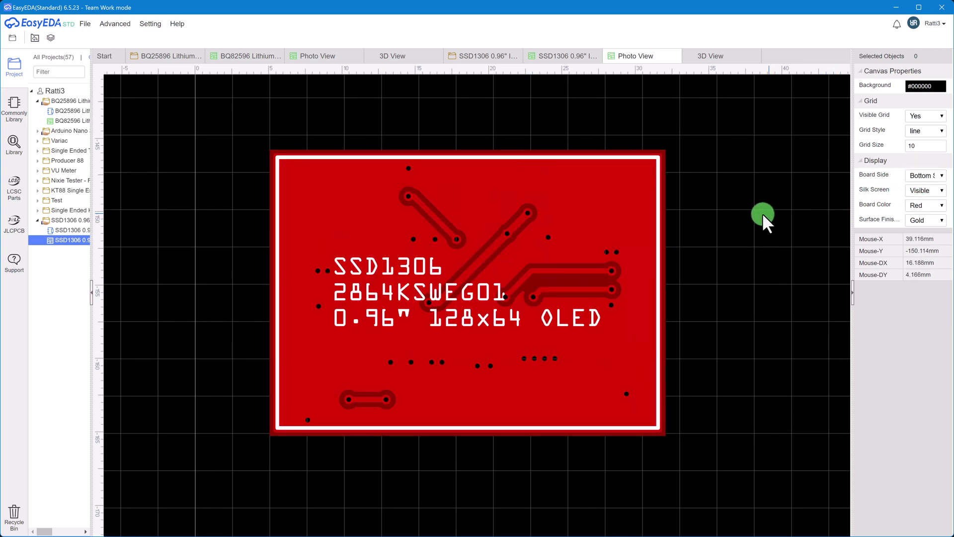
# Orbit the OLED board's 3D render to view it from above and another angle.
pyautogui.click(702, 60)
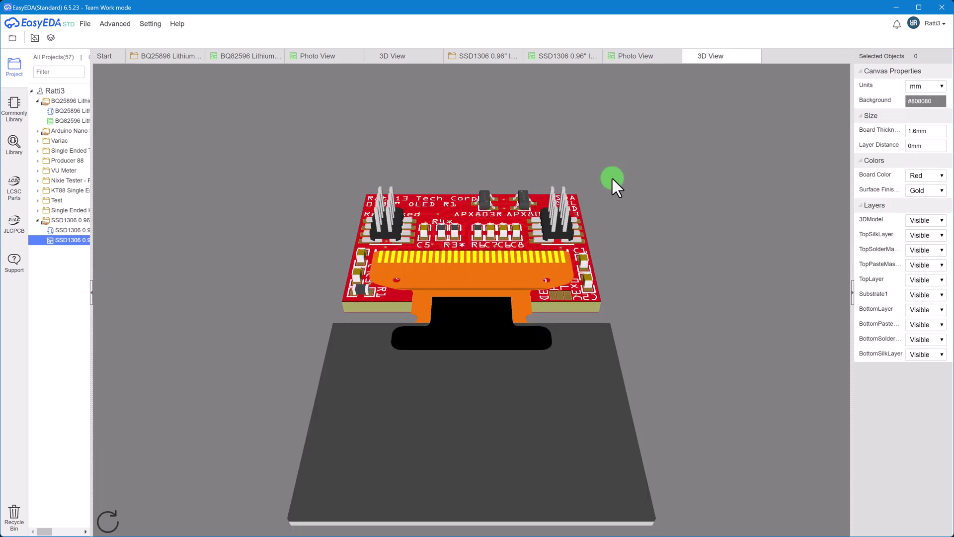
pyautogui.moveTo(566, 235); pyautogui.dragTo(497, 210)
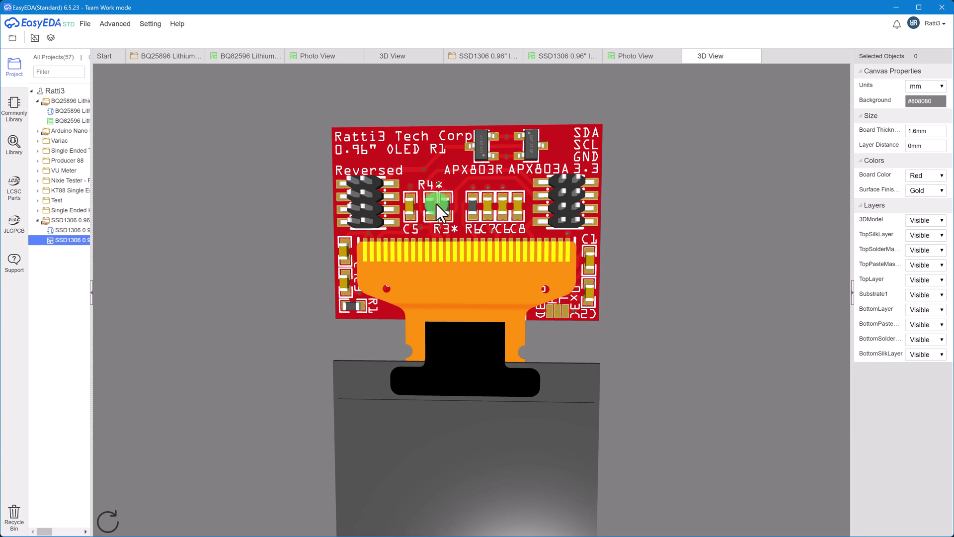
pyautogui.moveTo(551, 183)
pyautogui.mouseDown()
pyautogui.moveTo(468, 191)
pyautogui.moveTo(538, 176)
pyautogui.moveTo(375, 174)
pyautogui.moveTo(538, 193)
pyautogui.moveTo(415, 205)
pyautogui.moveTo(482, 199)
pyautogui.moveTo(617, 251)
pyautogui.mouseUp()
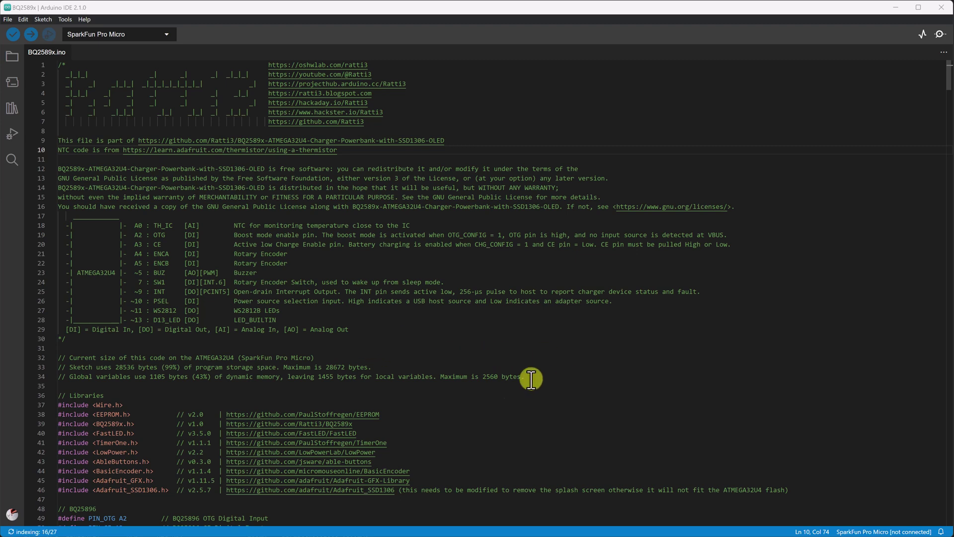
pyautogui.scroll(-1, 386, 394)
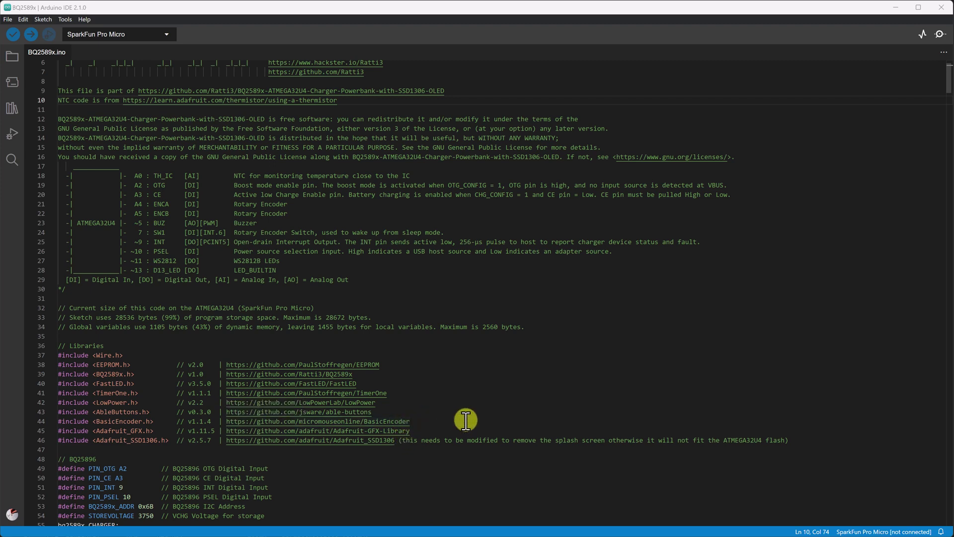
pyautogui.scroll(-2, 465, 419)
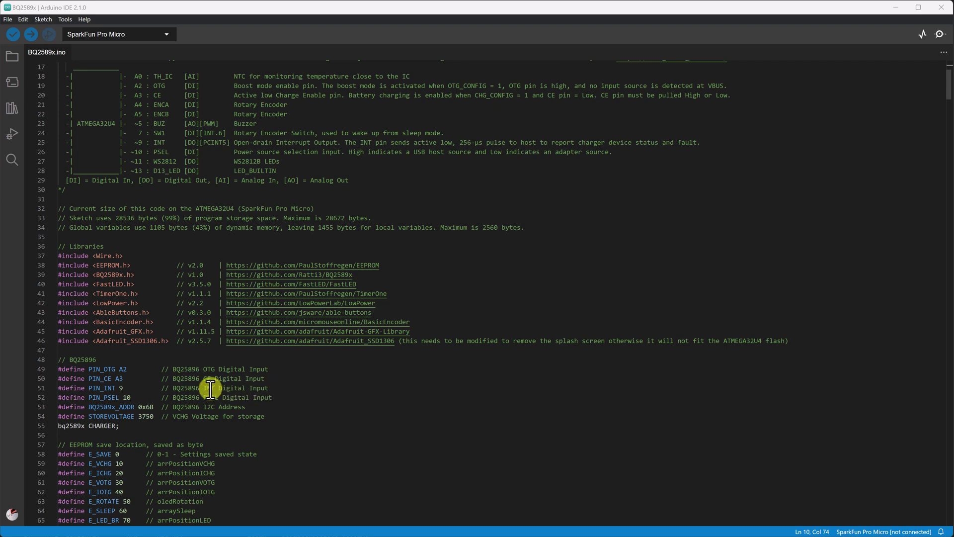
pyautogui.scroll(-2, 275, 401)
pyautogui.scroll(-1, 276, 402)
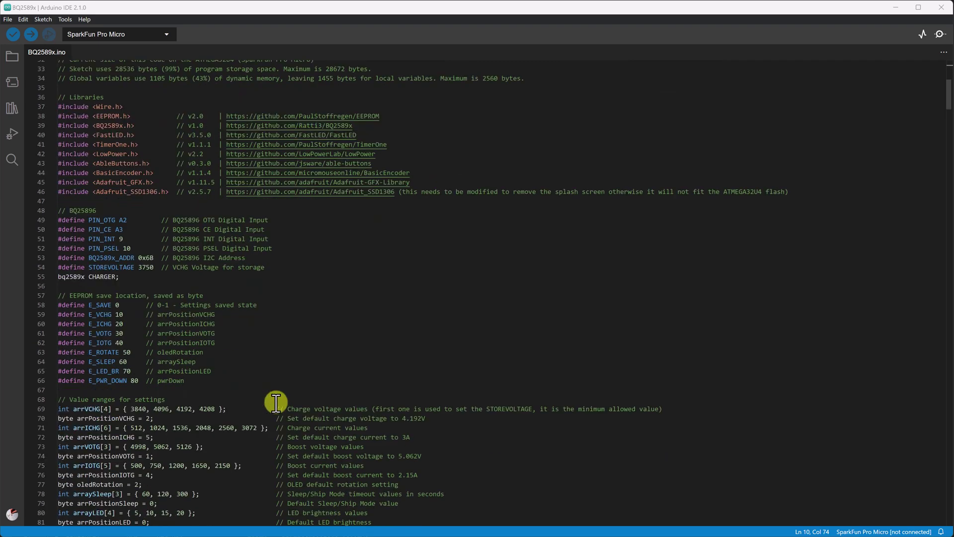
pyautogui.scroll(-1, 276, 401)
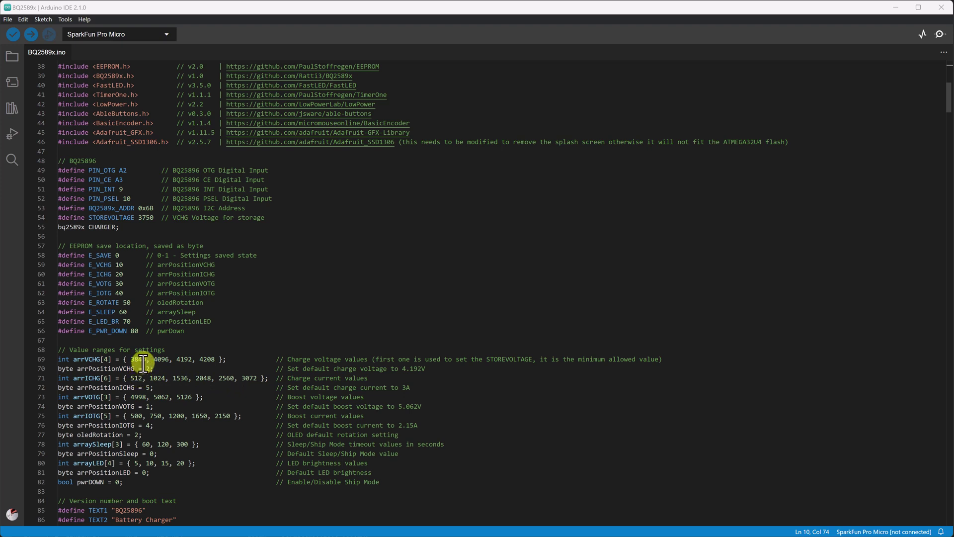
pyautogui.moveTo(130, 359); pyautogui.dragTo(216, 359)
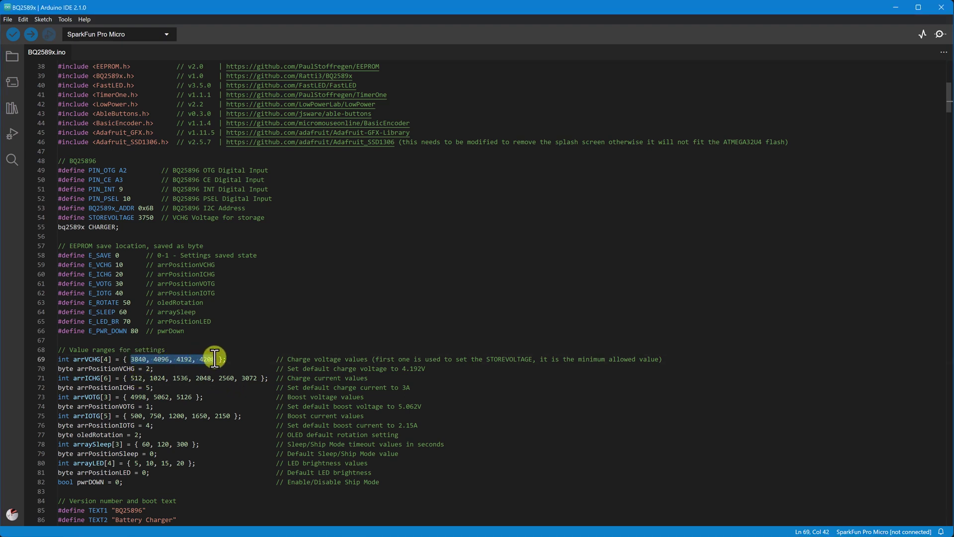
pyautogui.moveTo(130, 378); pyautogui.dragTo(250, 378)
pyautogui.click(252, 378)
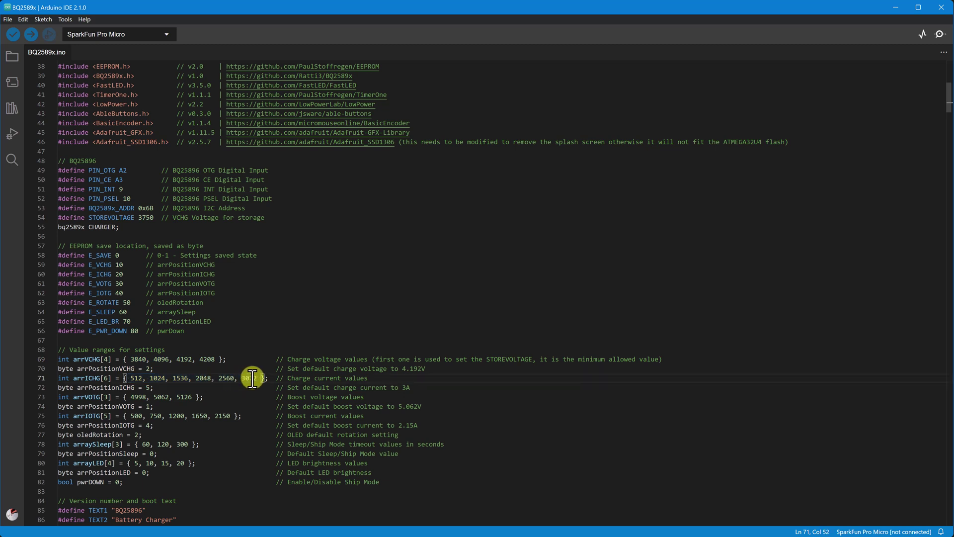
pyautogui.moveTo(238, 382)
pyautogui.scroll(-2, 188, 388)
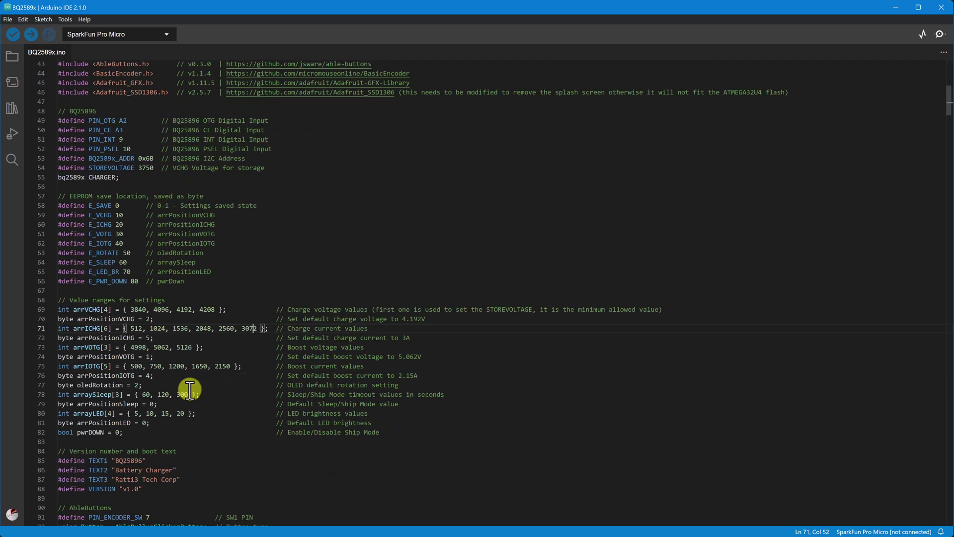
pyautogui.scroll(-2, 189, 392)
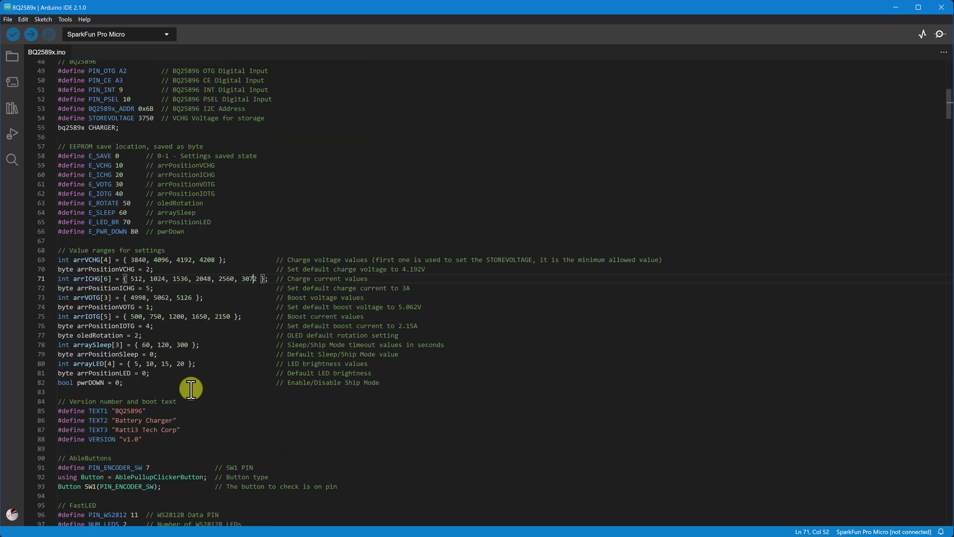
pyautogui.scroll(-4, 191, 389)
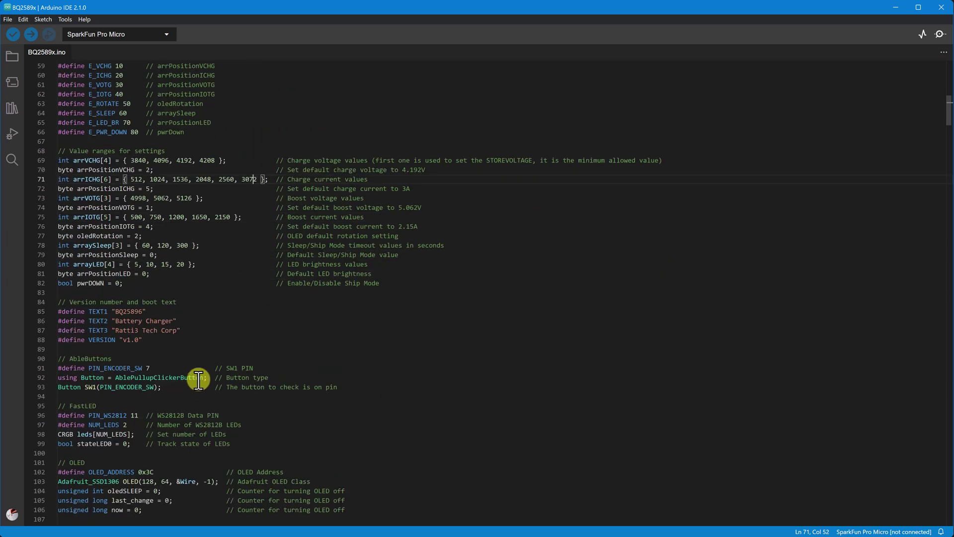
pyautogui.scroll(-4, 273, 383)
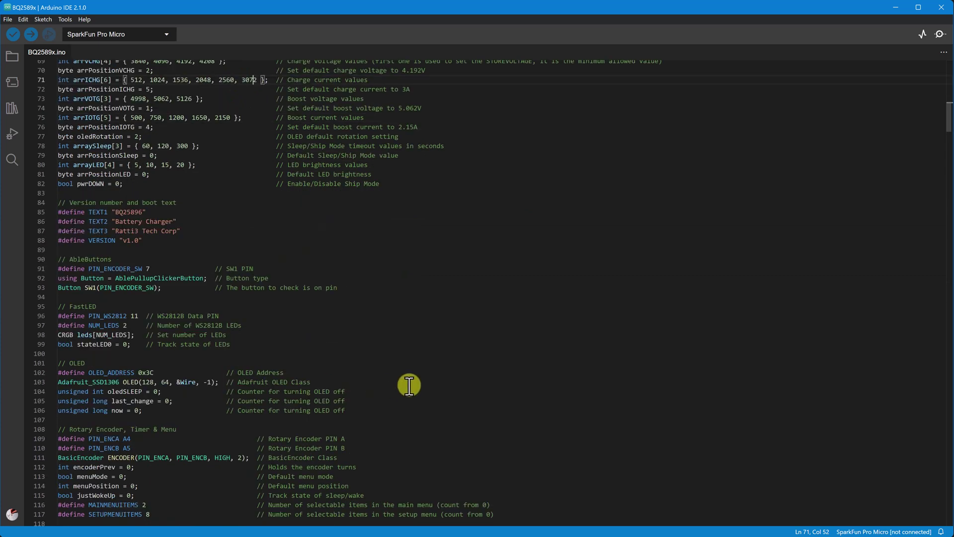
pyautogui.scroll(-4, 407, 384)
pyautogui.scroll(-4, 258, 368)
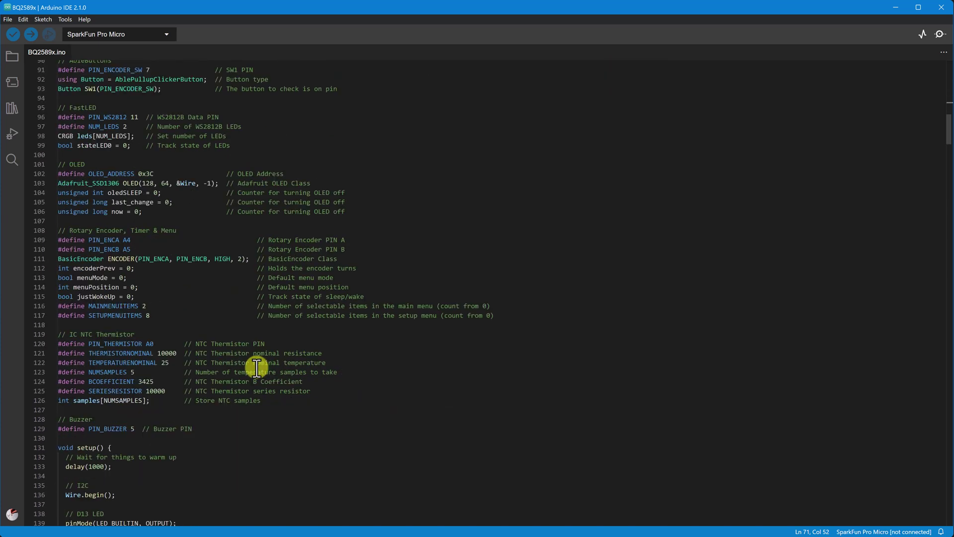
pyautogui.scroll(-10, 256, 368)
pyautogui.scroll(-2, 258, 365)
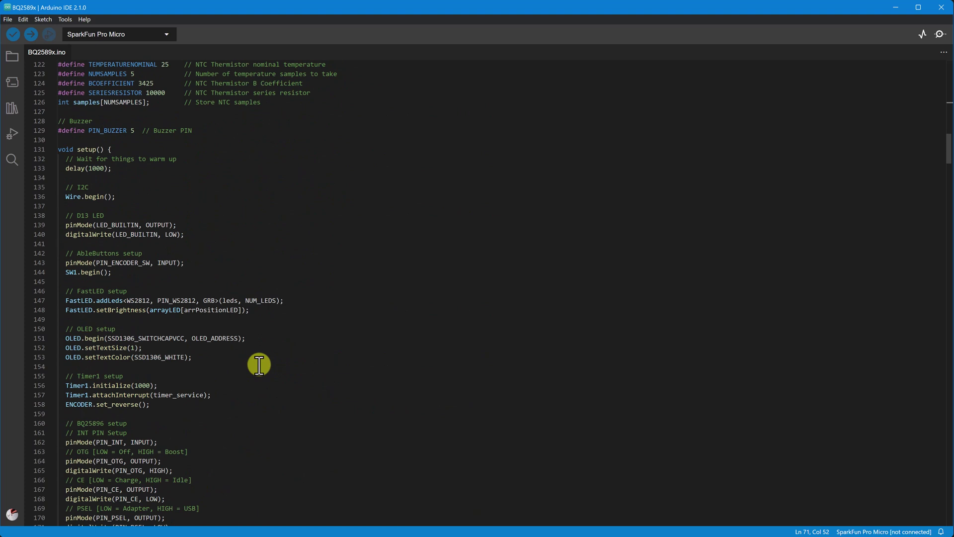
pyautogui.scroll(-5, 258, 365)
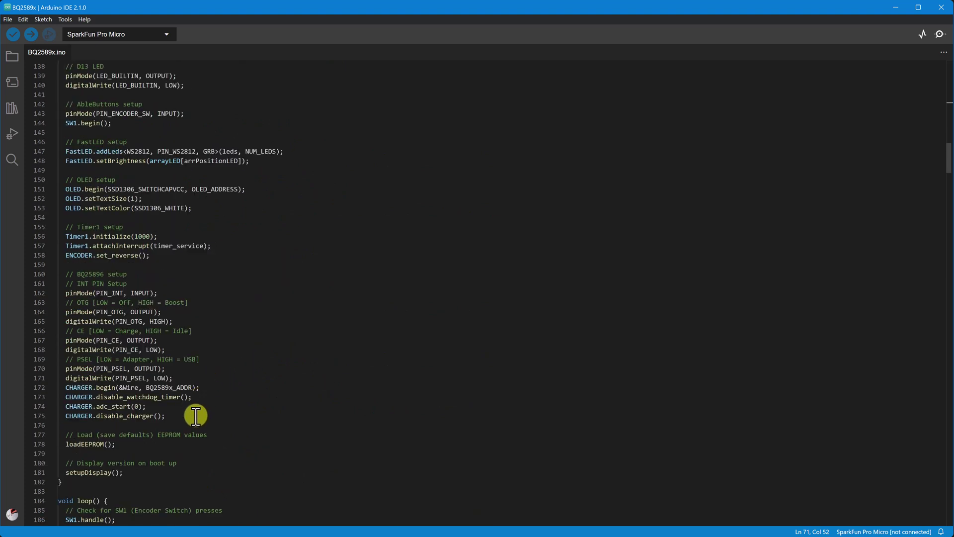
pyautogui.moveTo(166, 415); pyautogui.dragTo(66, 399)
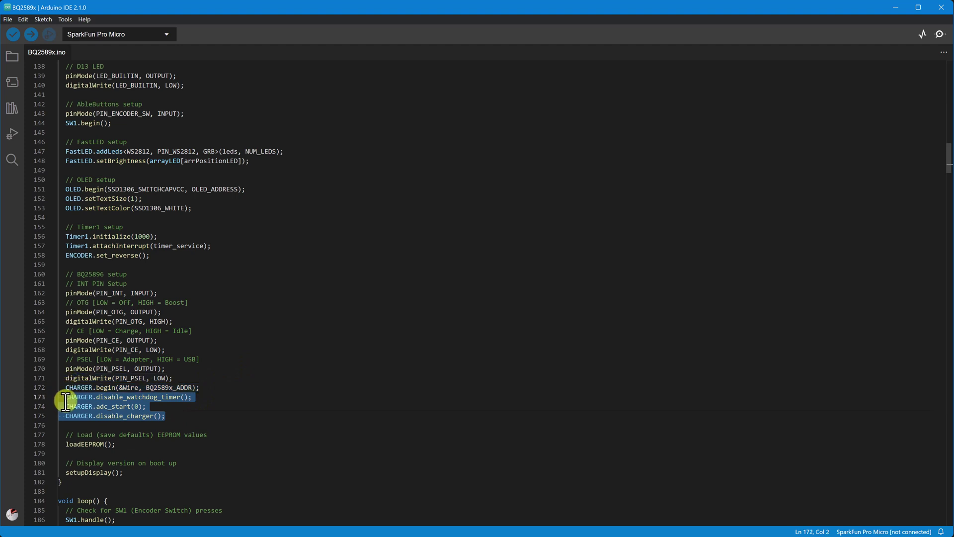
pyautogui.click(107, 396)
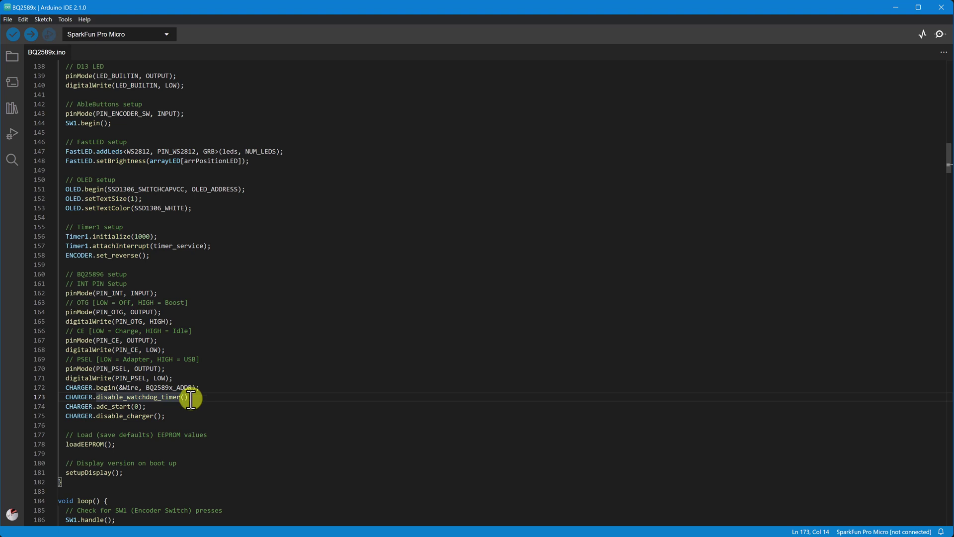
pyautogui.moveTo(146, 406); pyautogui.dragTo(107, 405)
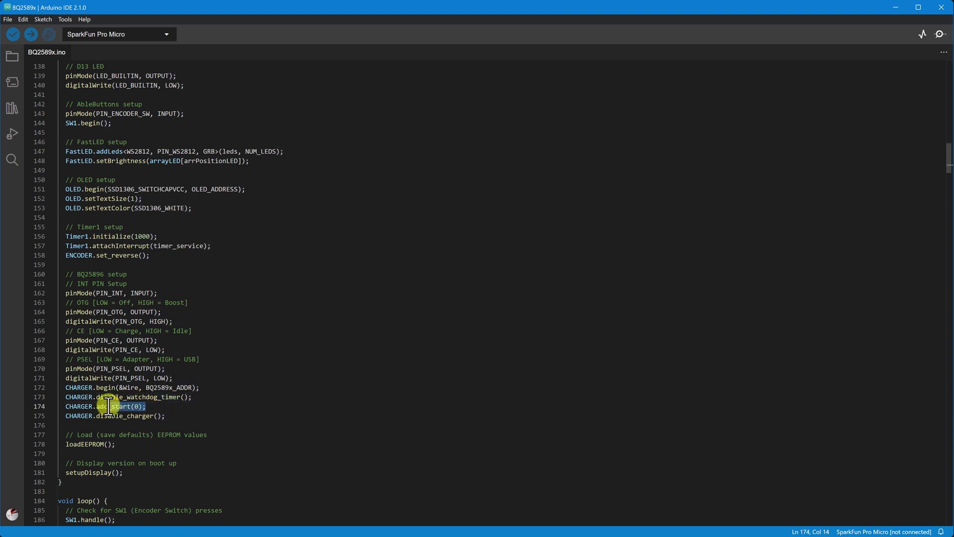
pyautogui.click(170, 415)
pyautogui.moveTo(134, 418)
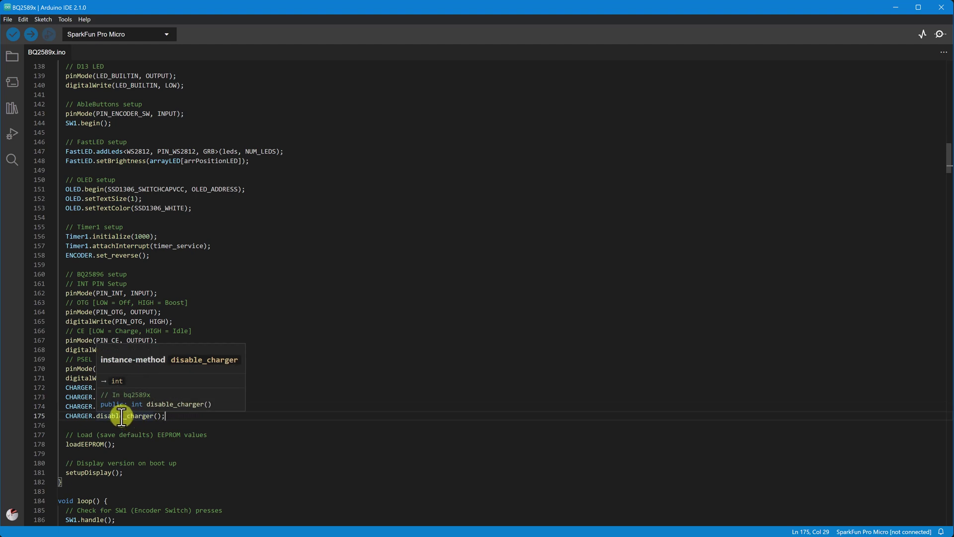
pyautogui.click(244, 398)
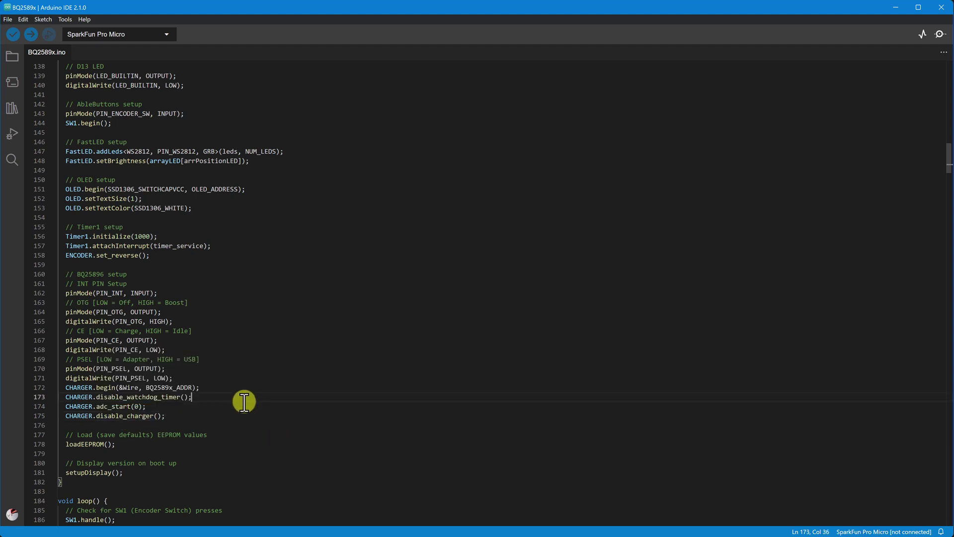
# Scroll down the sketch, then select and deselect the loadEEPROM() call.
pyautogui.scroll(-3, 224, 402)
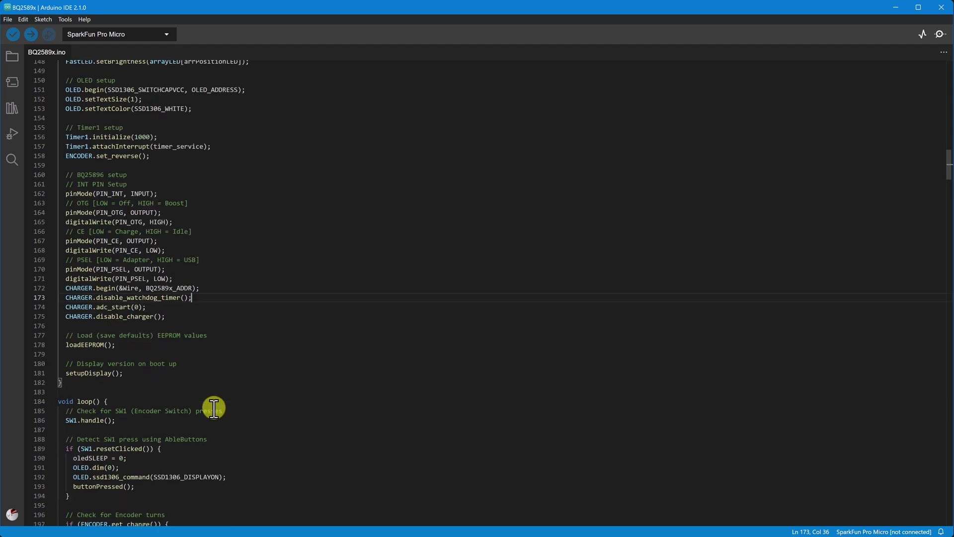
pyautogui.scroll(-2, 240, 373)
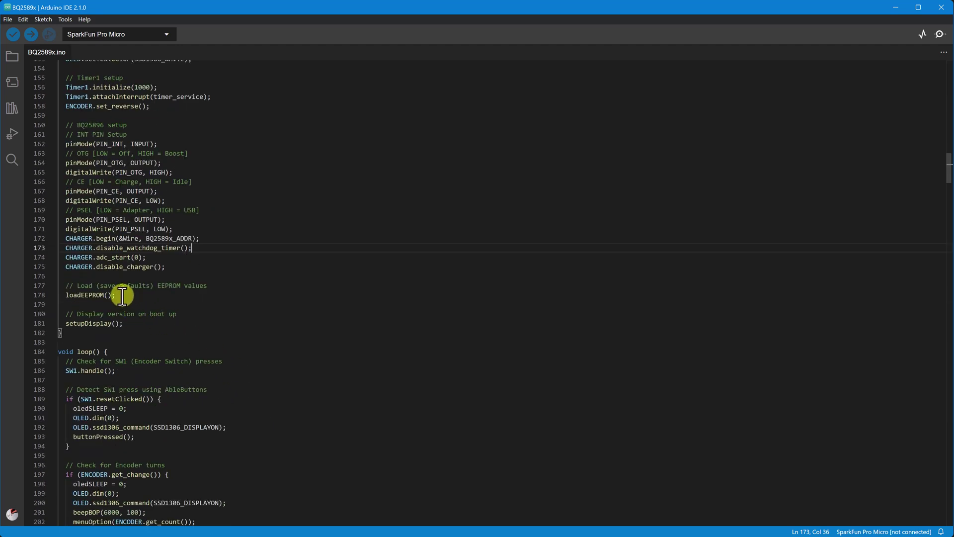
pyautogui.moveTo(138, 296); pyautogui.dragTo(68, 295)
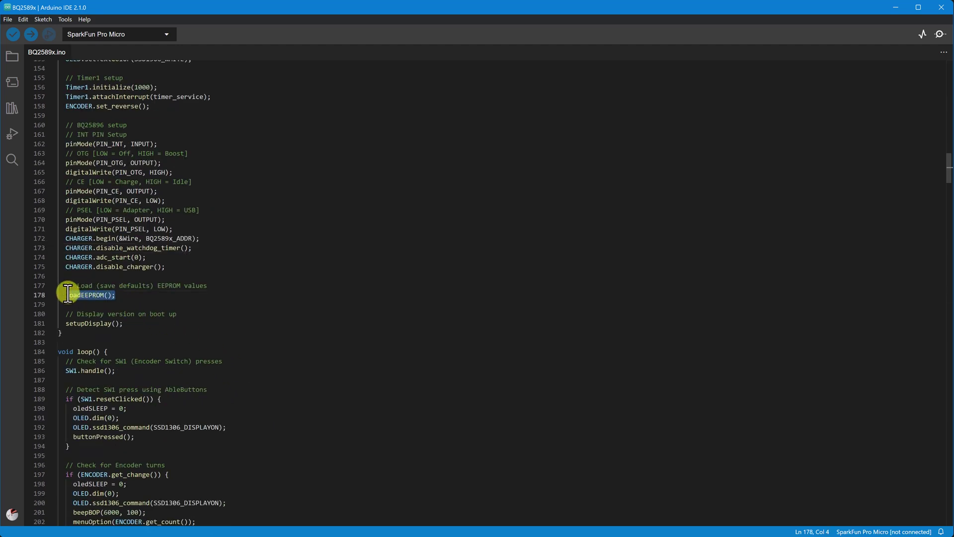
pyautogui.click(133, 324)
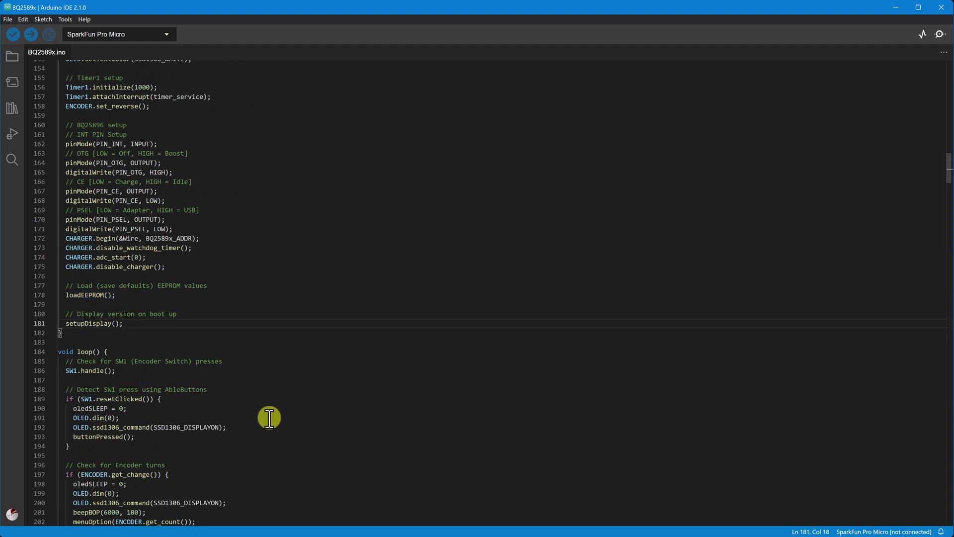
# Scroll to the sketch's end, return to the top, and highlight the sketch size on line 33.
pyautogui.scroll(-5, 268, 418)
pyautogui.scroll(-9, 268, 418)
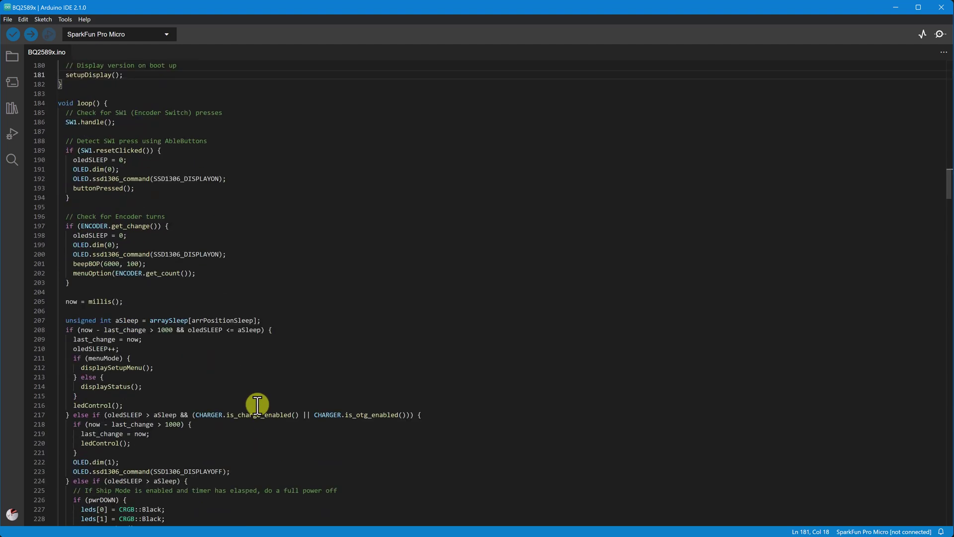
pyautogui.scroll(-16, 244, 388)
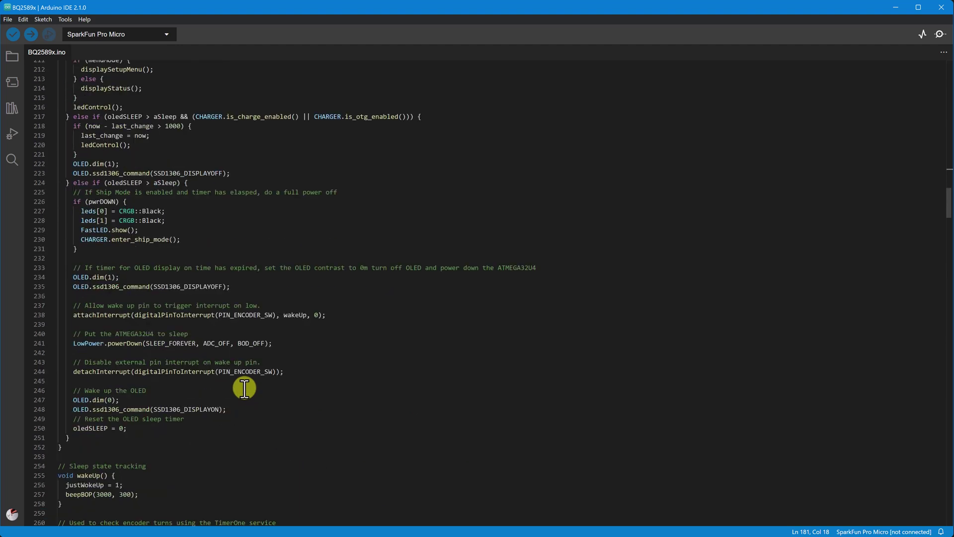
pyautogui.scroll(-5, 222, 346)
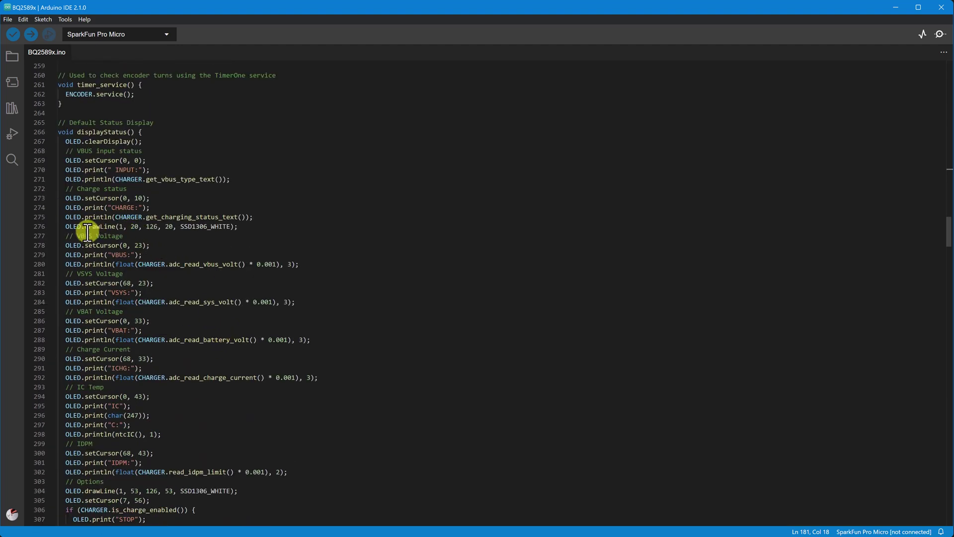
pyautogui.scroll(-2, 149, 278)
pyautogui.scroll(-2, 133, 262)
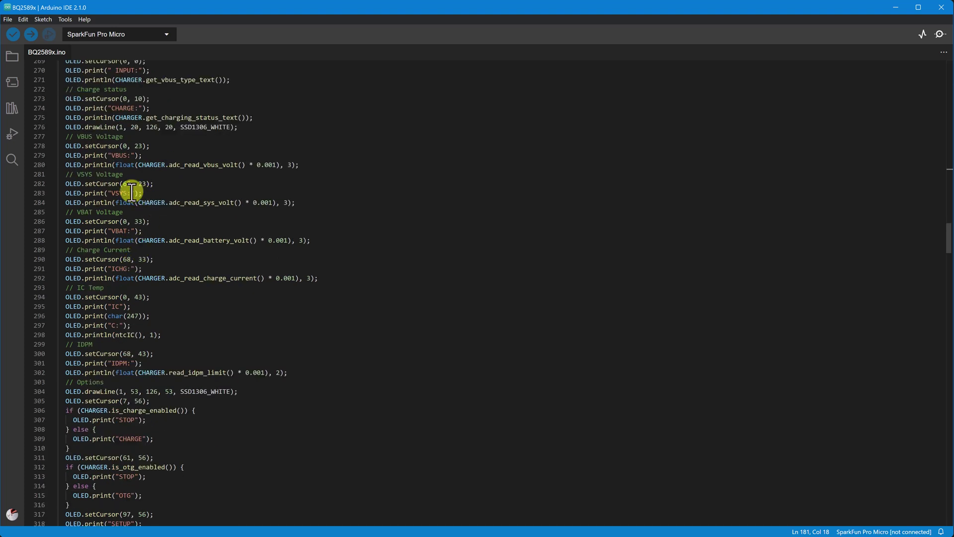
pyautogui.scroll(-7, 129, 248)
pyautogui.scroll(-15, 188, 279)
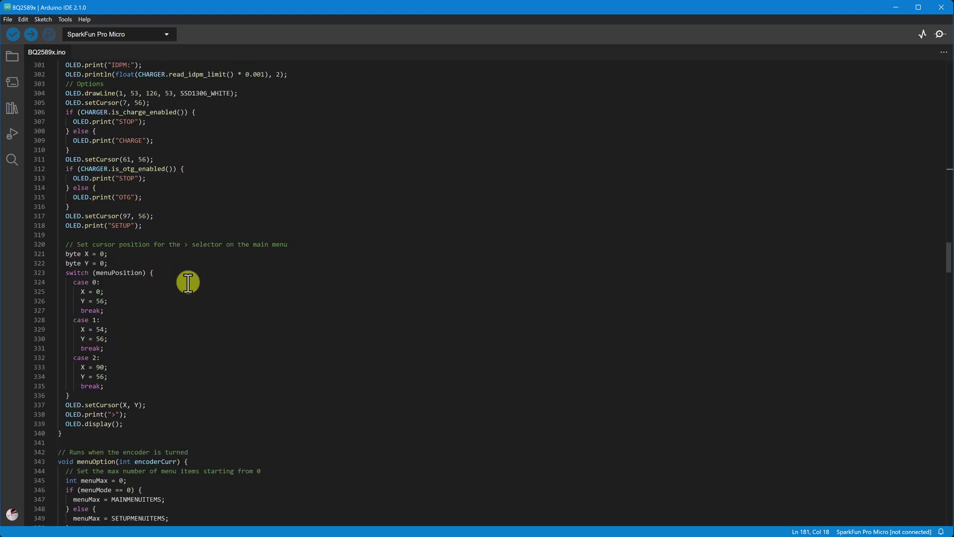
pyautogui.scroll(-4, 192, 283)
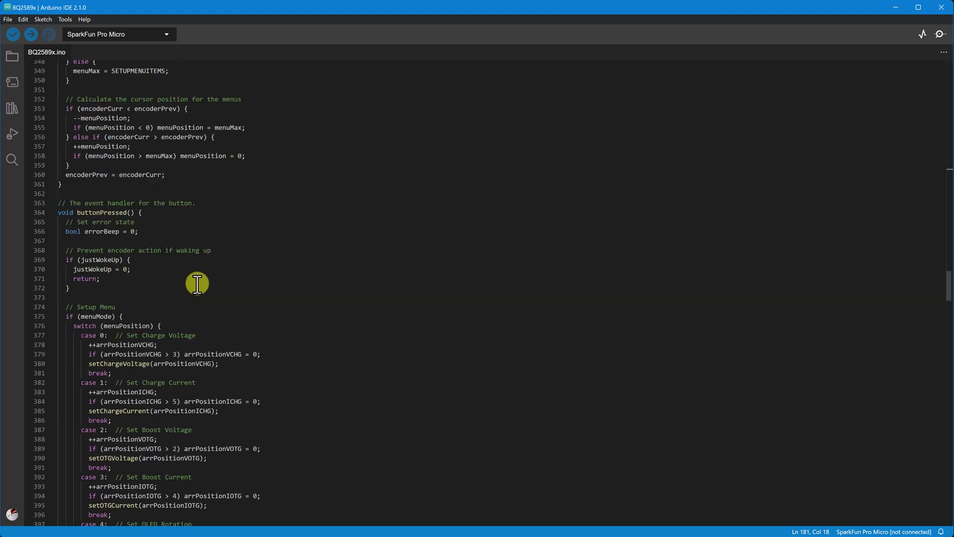
pyautogui.scroll(-8, 305, 325)
pyautogui.scroll(-17, 305, 325)
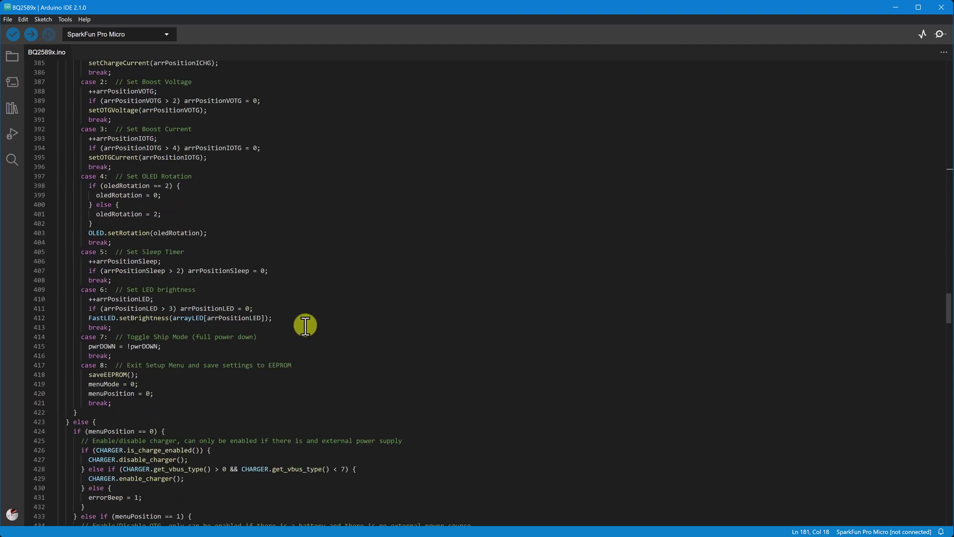
pyautogui.scroll(-5, 305, 325)
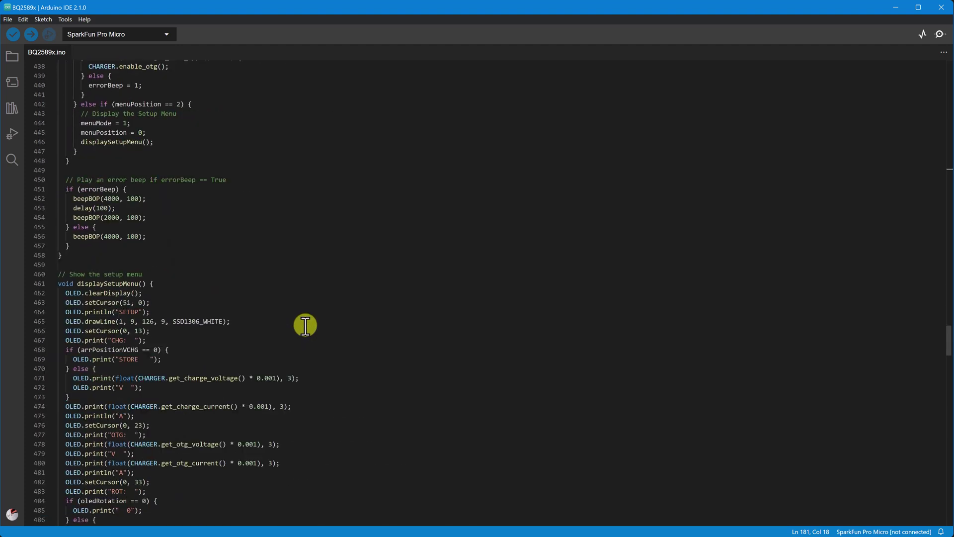
pyautogui.scroll(-3, 305, 326)
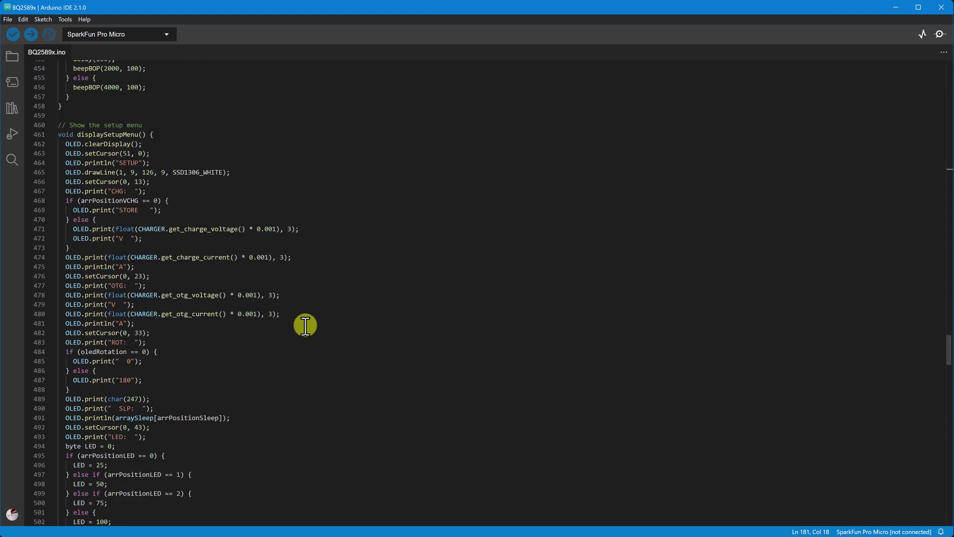
pyautogui.scroll(-20, 305, 325)
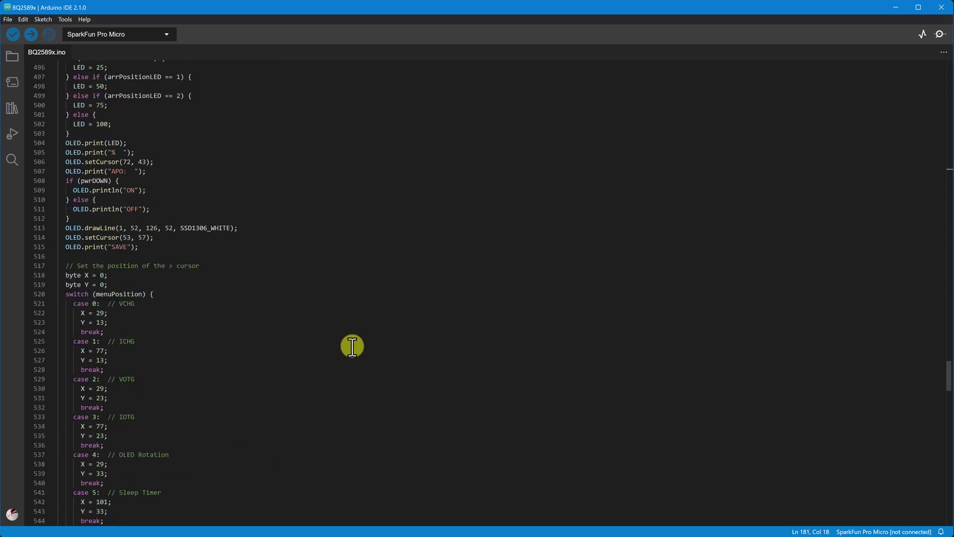
pyautogui.scroll(-20, 338, 344)
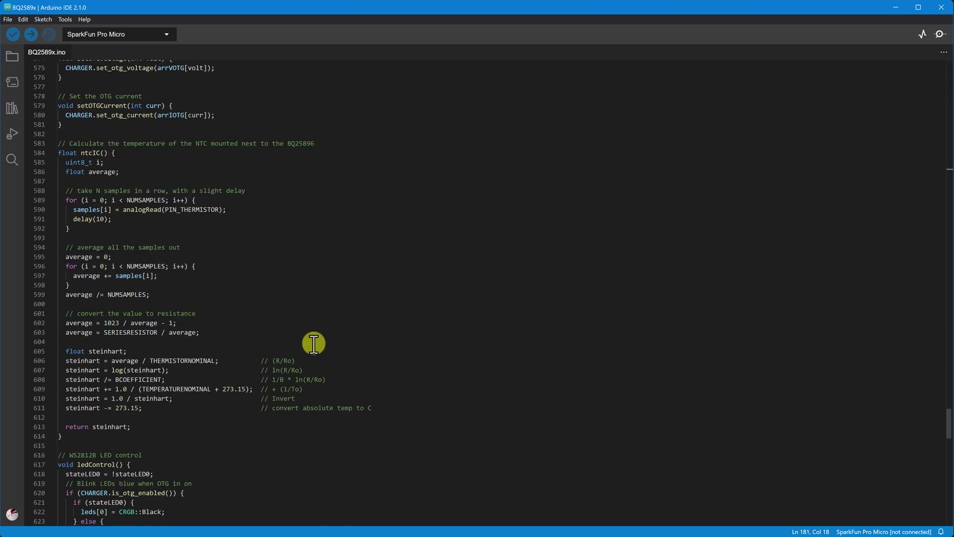
pyautogui.scroll(-20, 313, 343)
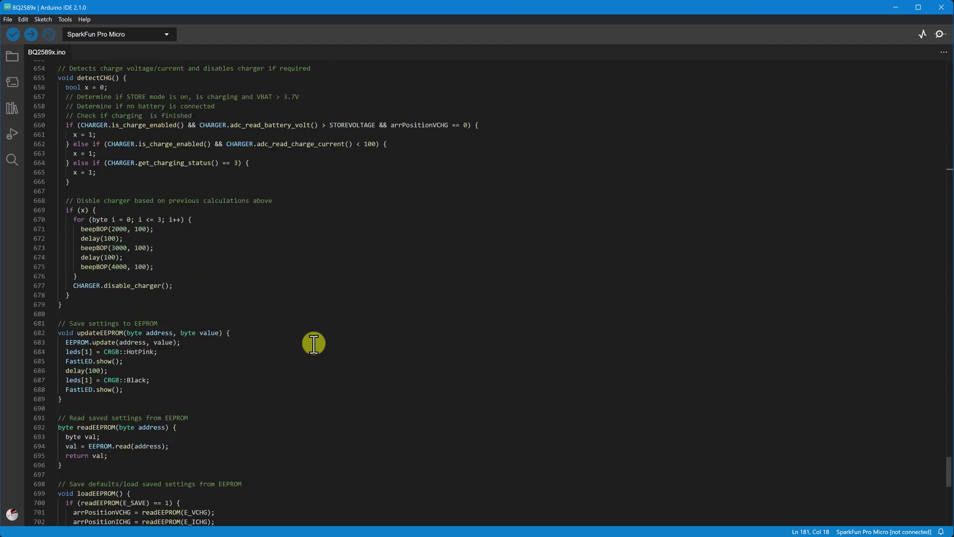
pyautogui.scroll(-15, 313, 343)
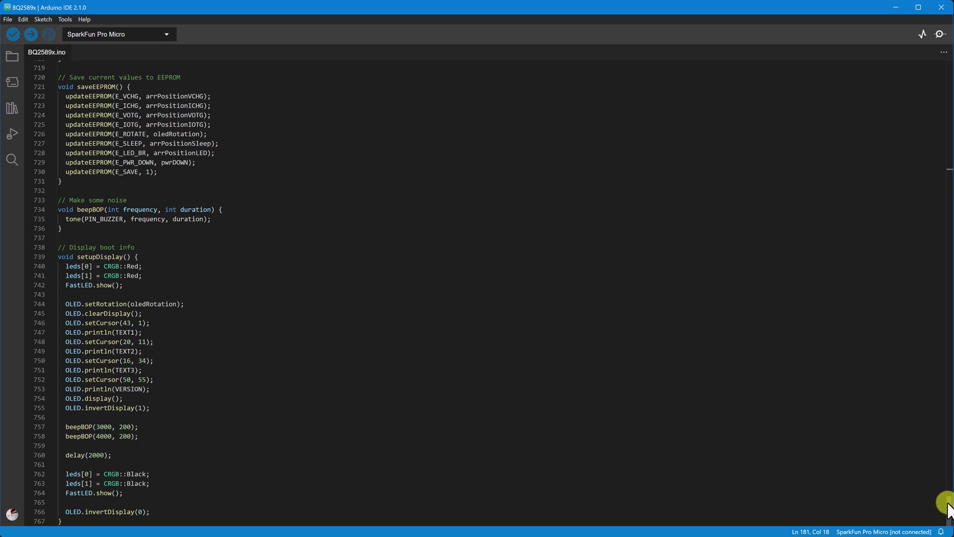
pyautogui.moveTo(947, 507); pyautogui.dragTo(943, 64)
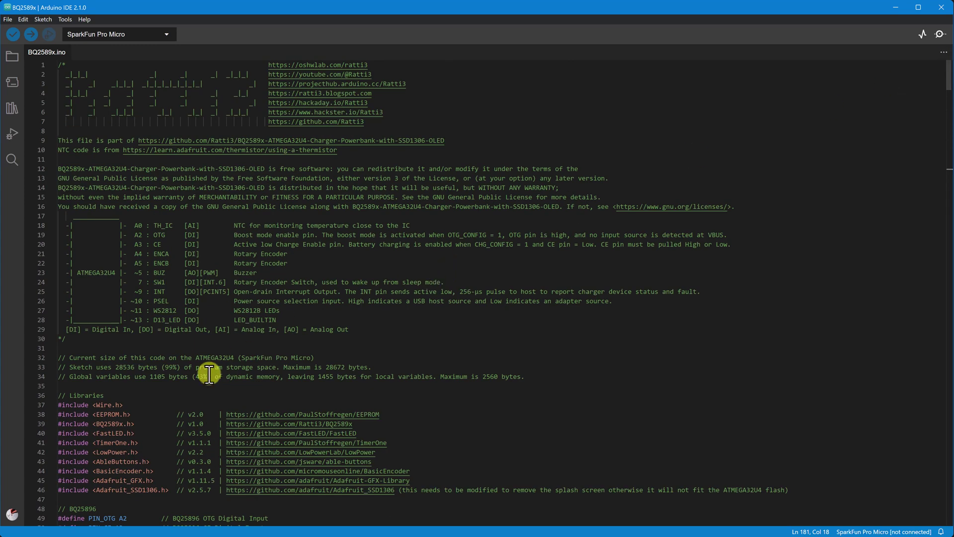
pyautogui.moveTo(116, 368); pyautogui.dragTo(142, 367)
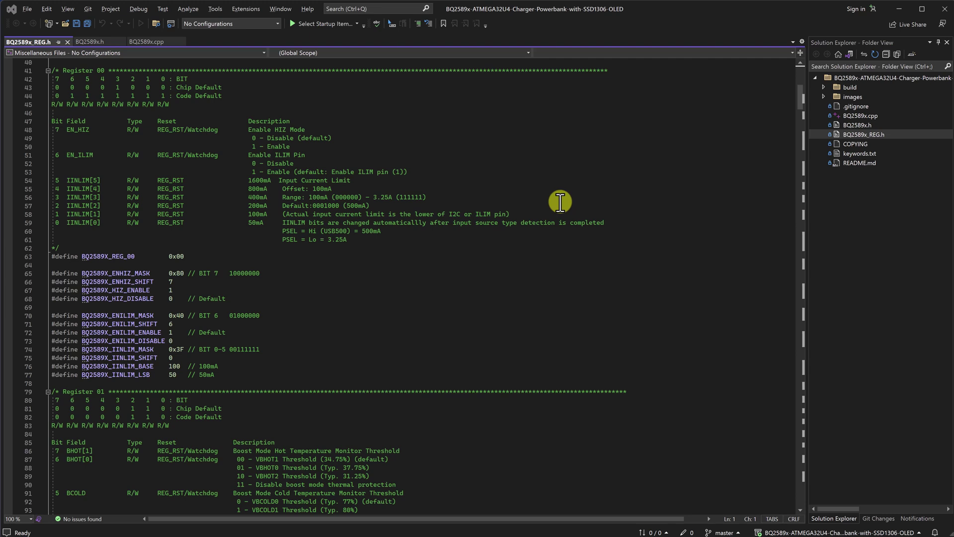
pyautogui.click(449, 298)
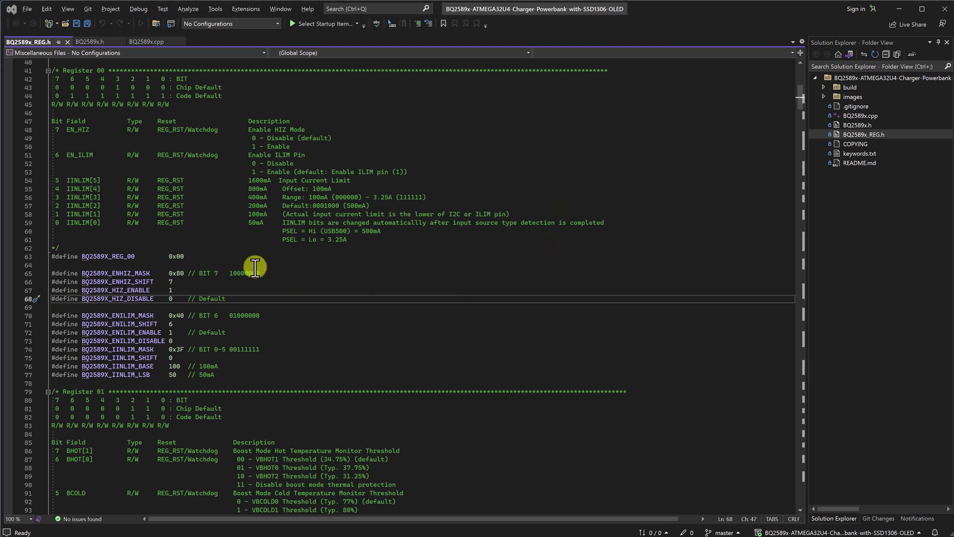
pyautogui.scroll(-5, 331, 279)
pyautogui.scroll(-6, 331, 280)
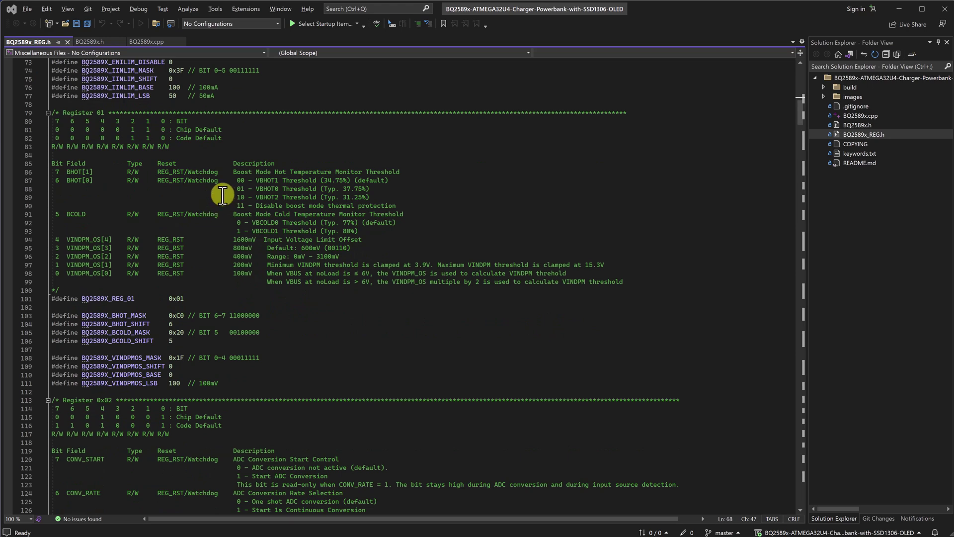
pyautogui.moveTo(251, 270); pyautogui.dragTo(216, 224)
pyautogui.click(383, 248)
pyautogui.scroll(-20, 317, 279)
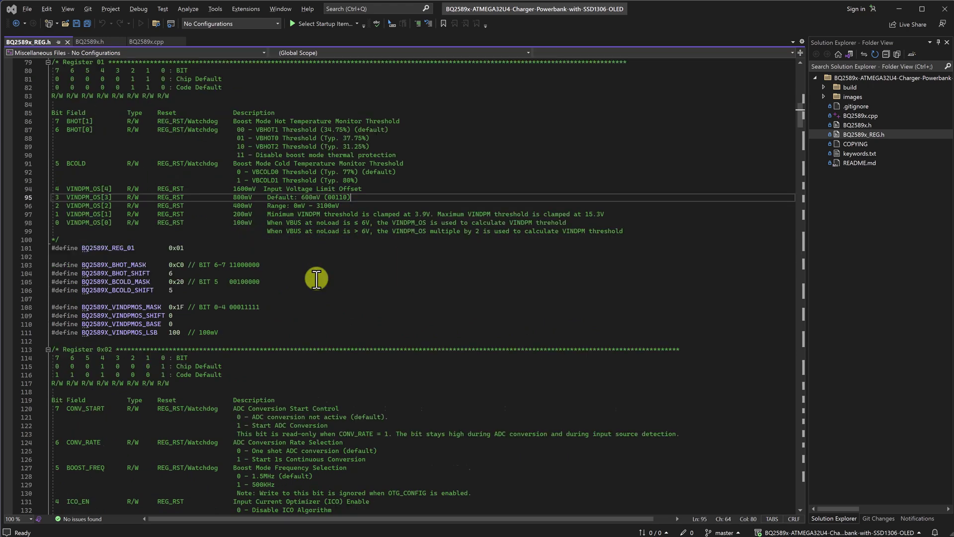
pyautogui.scroll(-20, 317, 279)
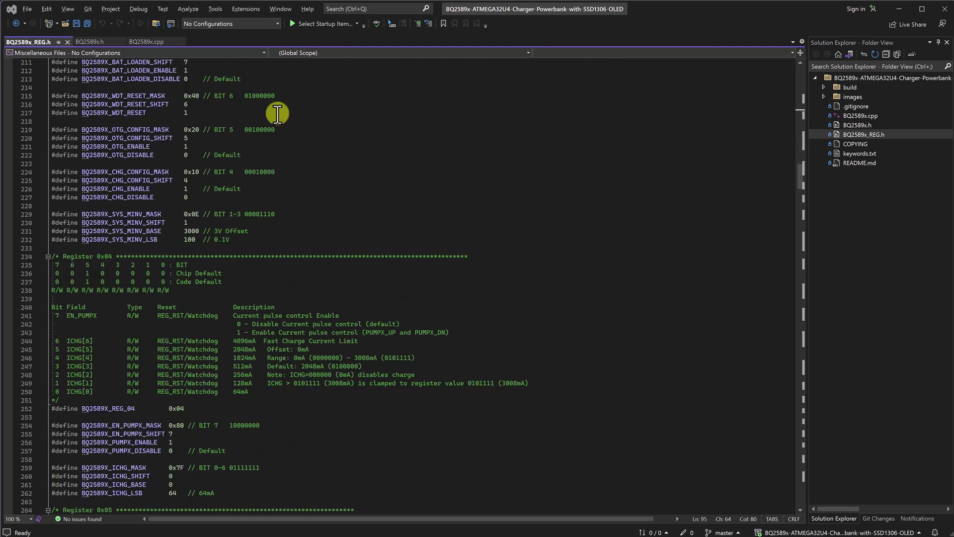
# Scroll through the class declarations in BQ2589x.h.
pyautogui.click(89, 41)
pyautogui.scroll(-1, 211, 330)
pyautogui.scroll(-20, 211, 330)
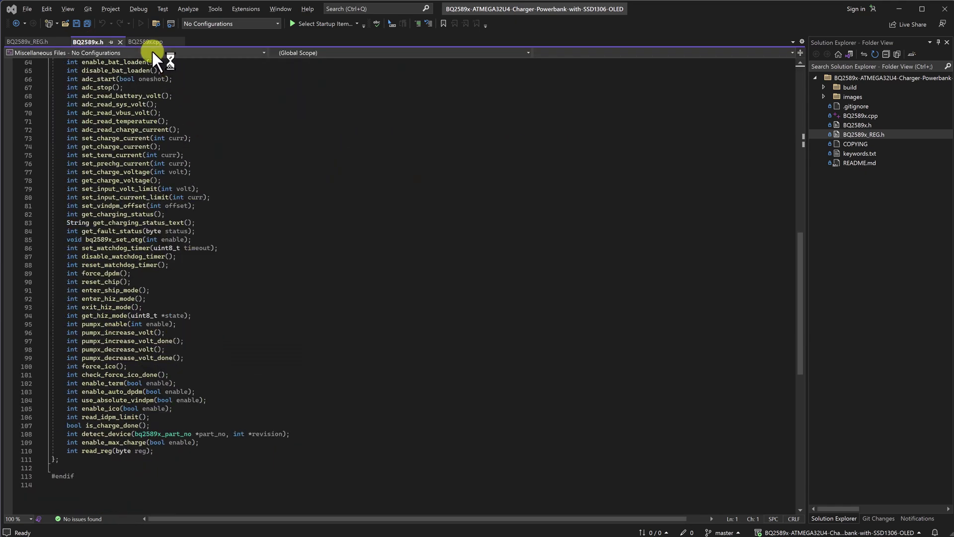
# Scroll through BQ2589x.cpp's functions, highlighting 'vbus' in get_vbus_type_text.
pyautogui.click(141, 41)
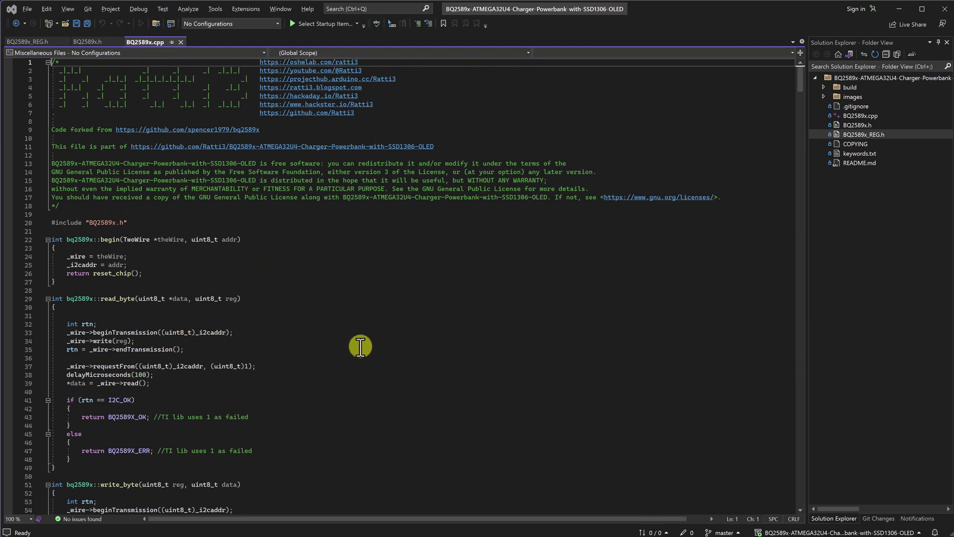
pyautogui.scroll(-3, 301, 338)
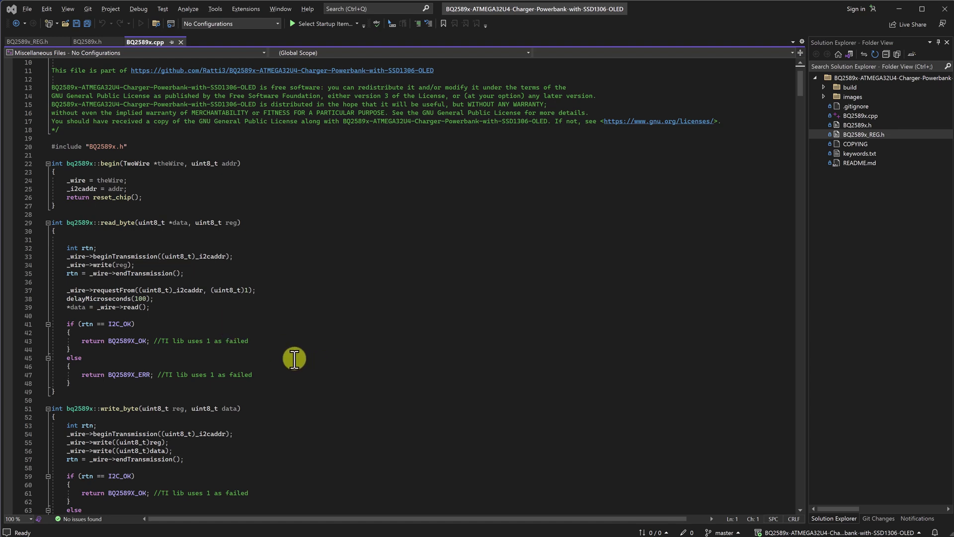
pyautogui.scroll(-17, 293, 359)
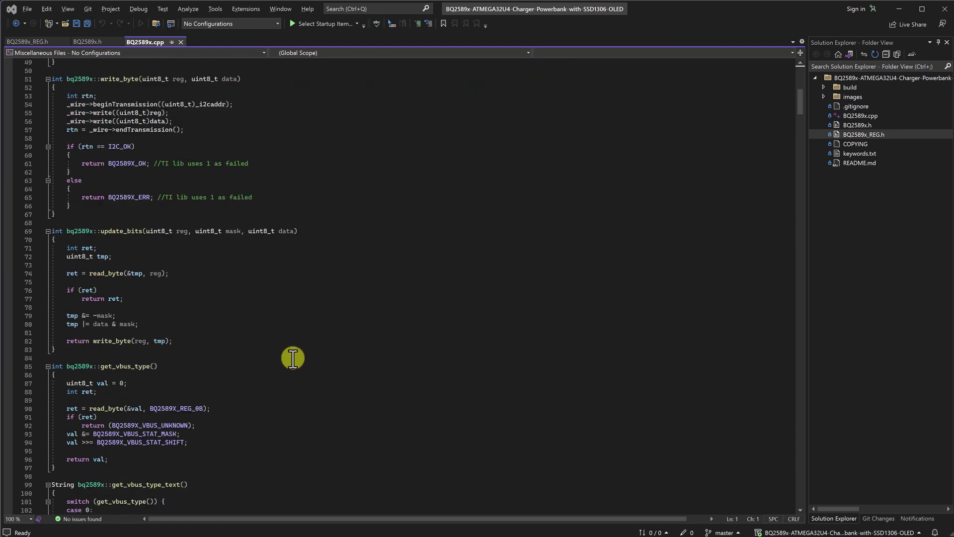
pyautogui.scroll(-4, 279, 354)
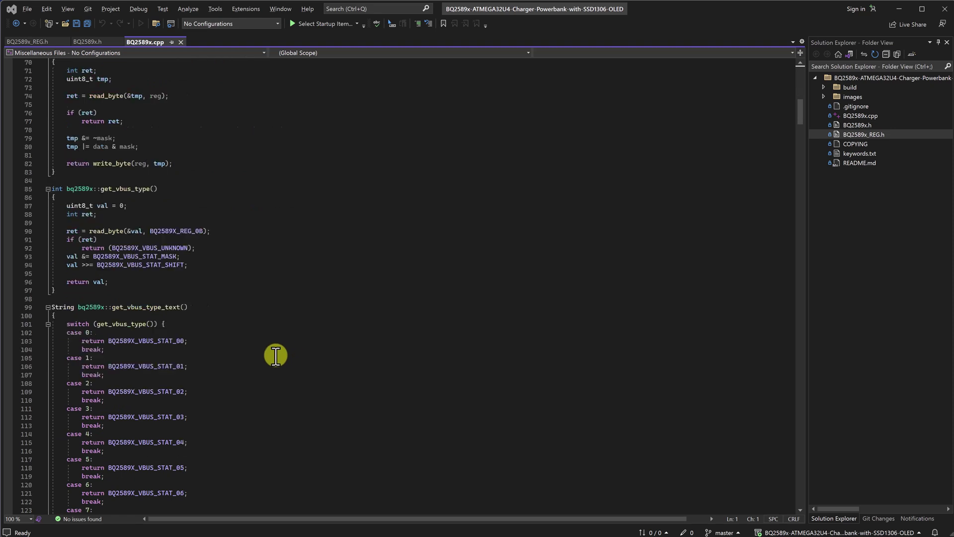
pyautogui.click(133, 281)
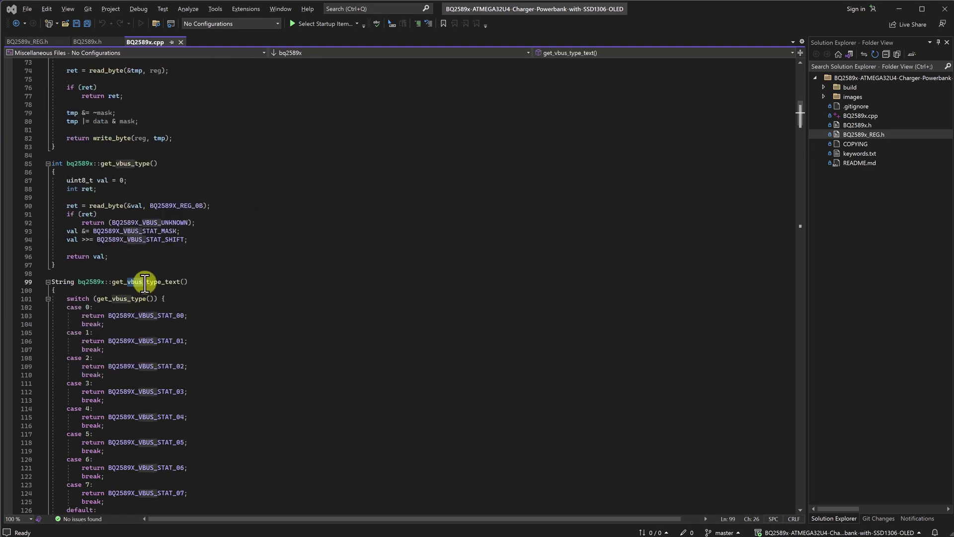
pyautogui.doubleClick(145, 281)
pyautogui.click(272, 332)
pyautogui.scroll(-17, 255, 359)
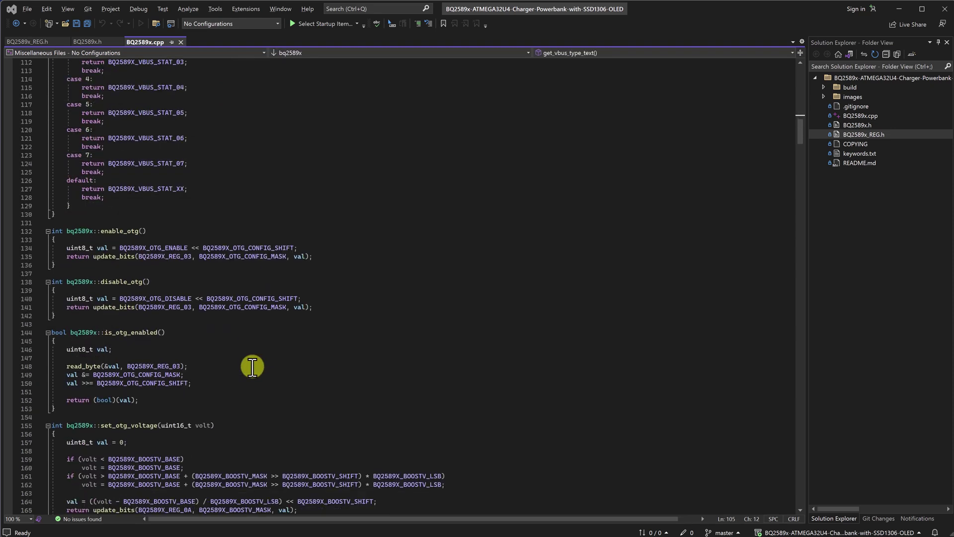